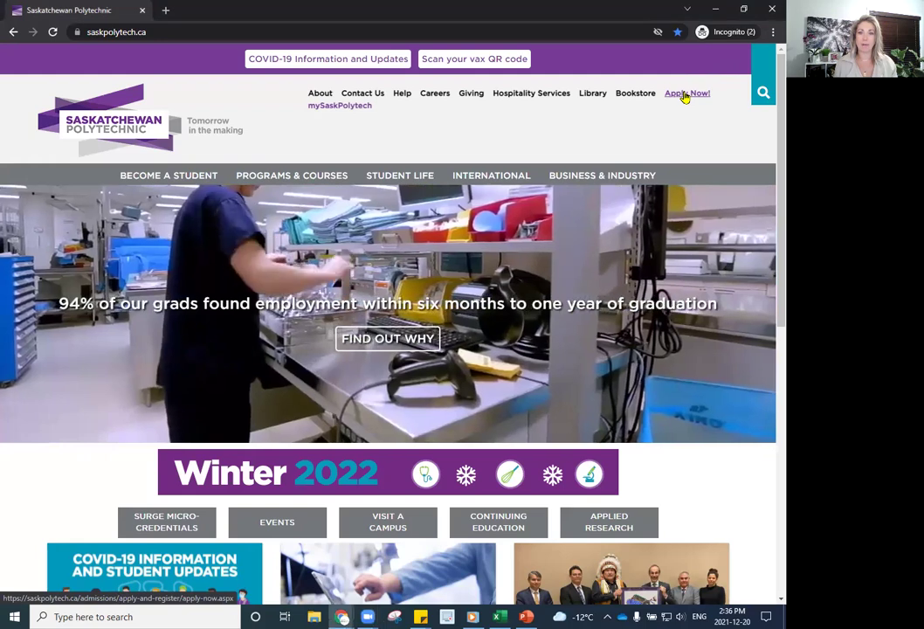
- Open the Apply to Programs page and highlight the notes on the guide, Indigenous supports, accessibility and Login ID/PIN
{"action": "left_click", "coordinate": [685, 94]}
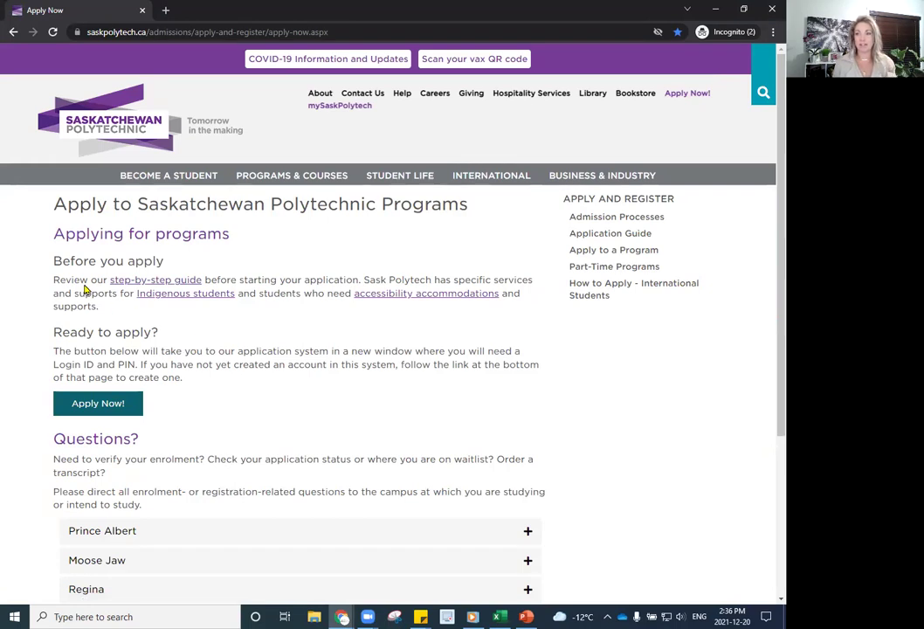
{"action": "left_click_drag", "start_coordinate": [56, 277], "coordinate": [203, 279]}
{"action": "left_click", "coordinate": [237, 336]}
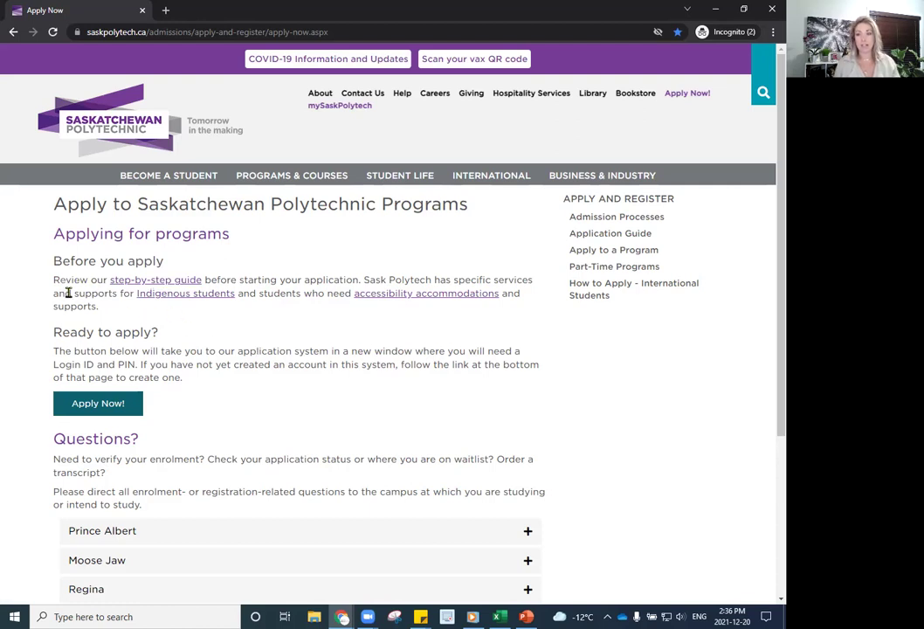
{"action": "left_click_drag", "start_coordinate": [77, 294], "coordinate": [243, 295]}
{"action": "left_click", "coordinate": [231, 318]}
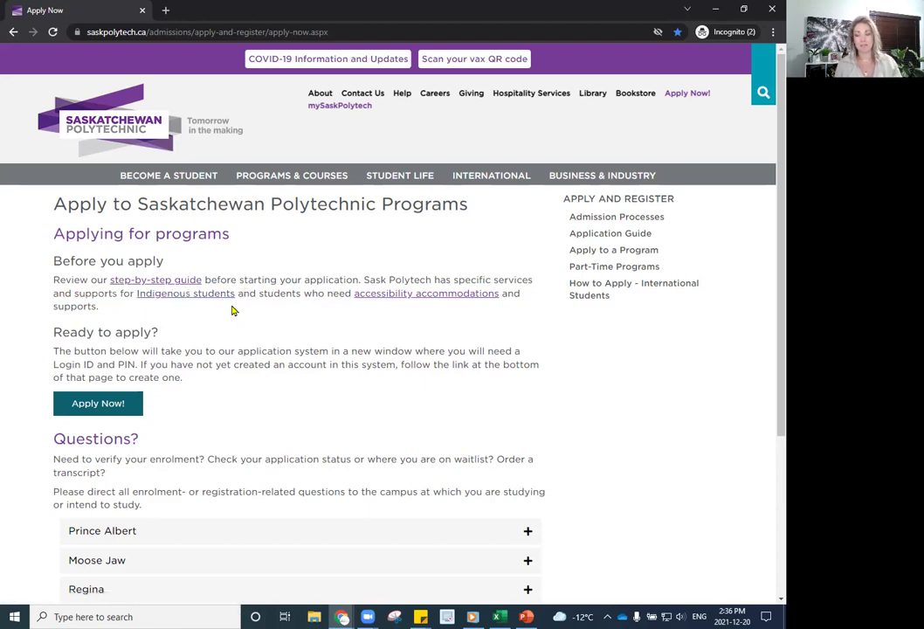
{"action": "left_click_drag", "start_coordinate": [351, 294], "coordinate": [504, 293]}
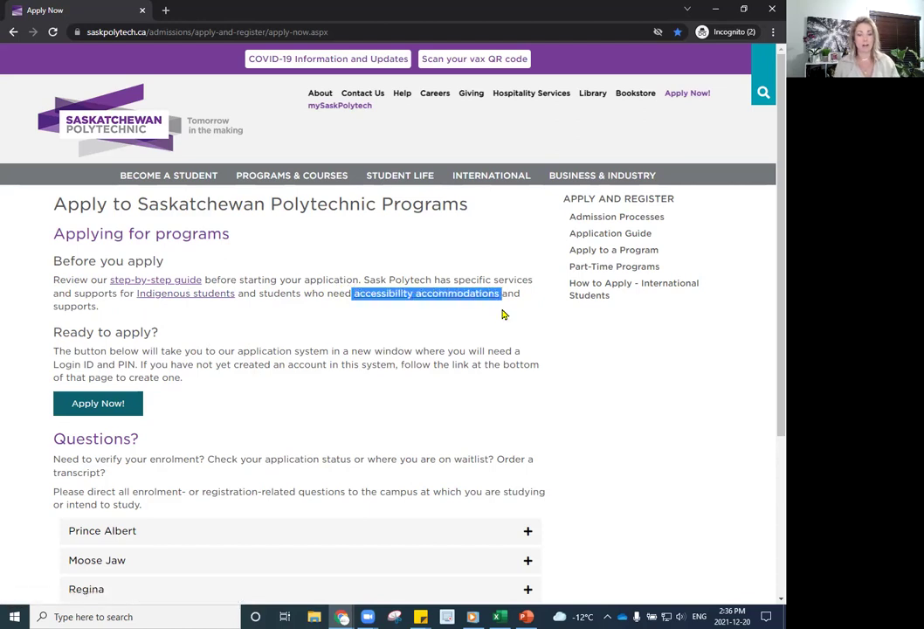
{"action": "left_click", "coordinate": [502, 315]}
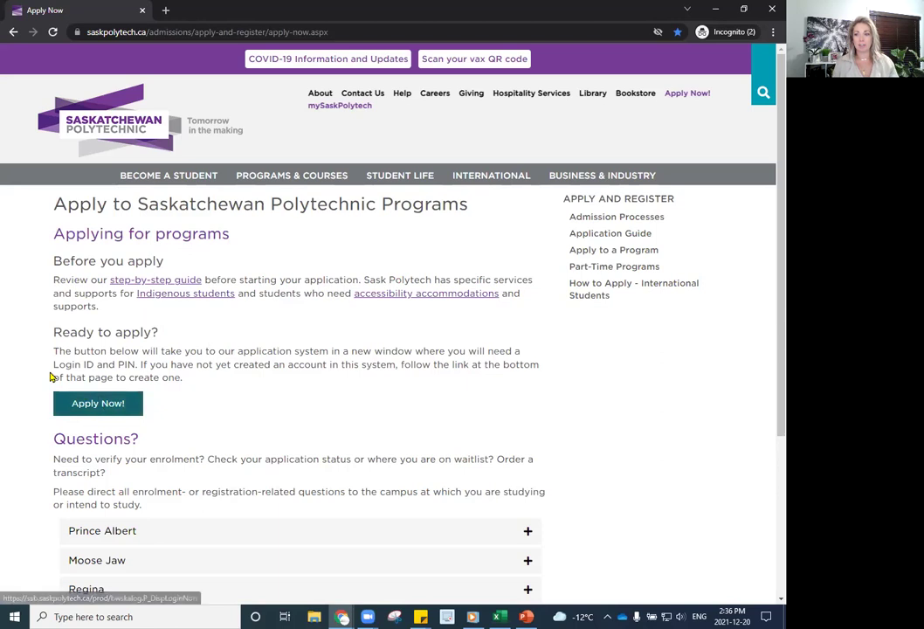
{"action": "left_click_drag", "start_coordinate": [53, 365], "coordinate": [139, 364]}
{"action": "left_click", "coordinate": [229, 382]}
- Expand the Prince Albert, Moose Jaw, Regina and Saskatoon campus contacts, then launch the online application
{"action": "scroll", "coordinate": [223, 452], "scroll_direction": "down", "scroll_amount": 3}
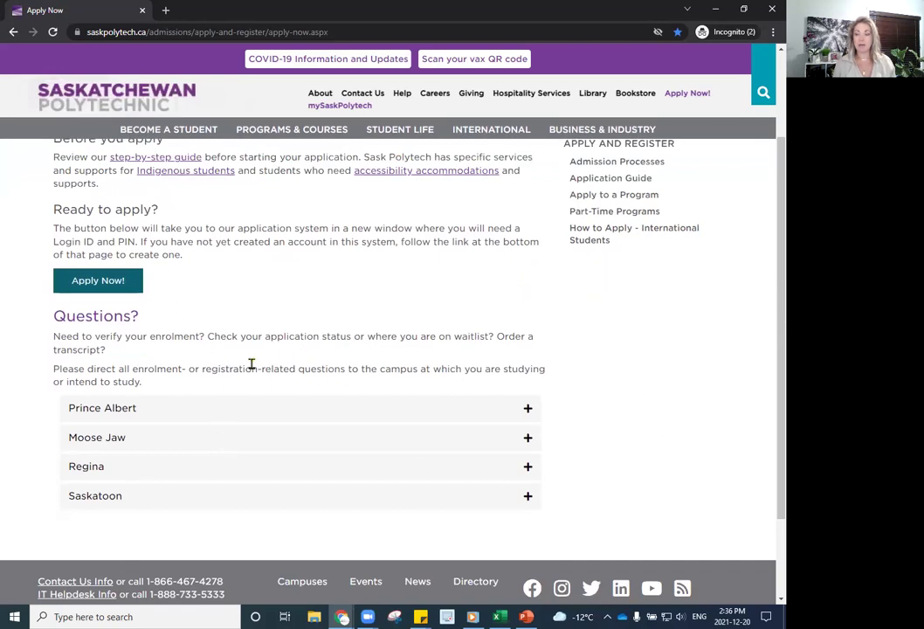
{"action": "left_click", "coordinate": [154, 410]}
{"action": "left_click", "coordinate": [151, 475]}
{"action": "left_click", "coordinate": [151, 501]}
{"action": "left_click", "coordinate": [157, 524]}
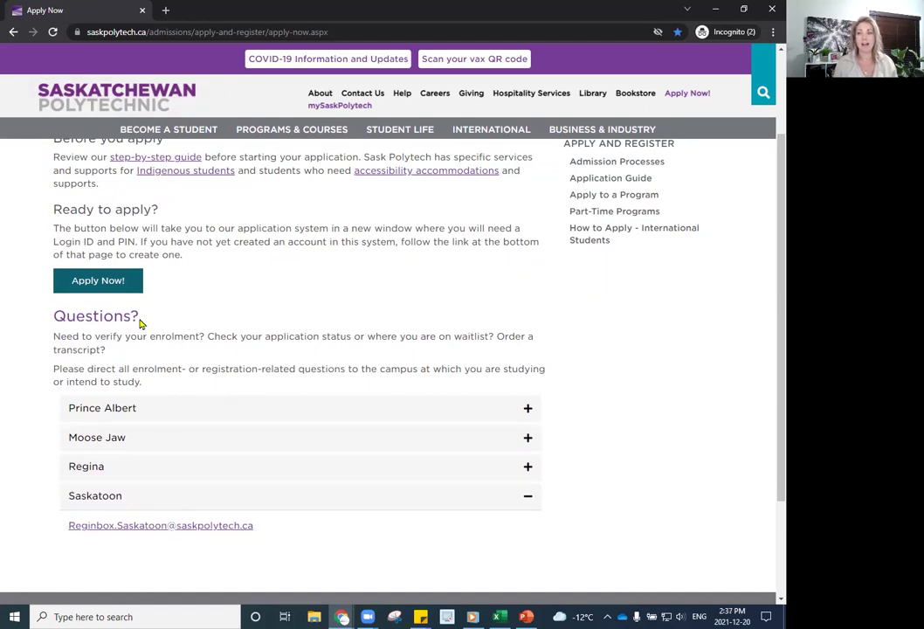
{"action": "scroll", "coordinate": [139, 319], "scroll_direction": "up", "scroll_amount": 3}
{"action": "left_click", "coordinate": [116, 405]}
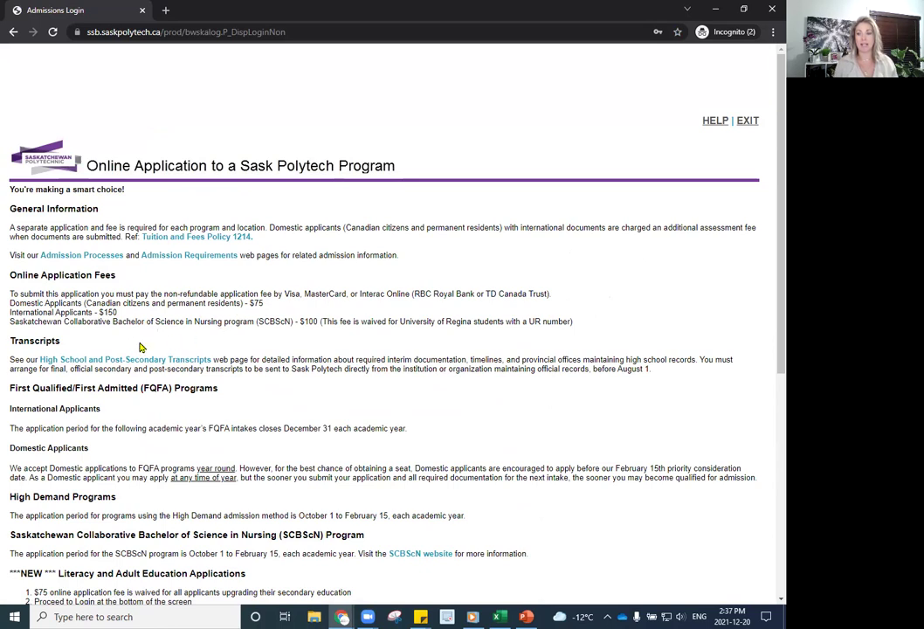
- Review the online application page, highlighting the official transcript deadline sentence
{"action": "scroll", "coordinate": [133, 341], "scroll_direction": "down", "scroll_amount": 1}
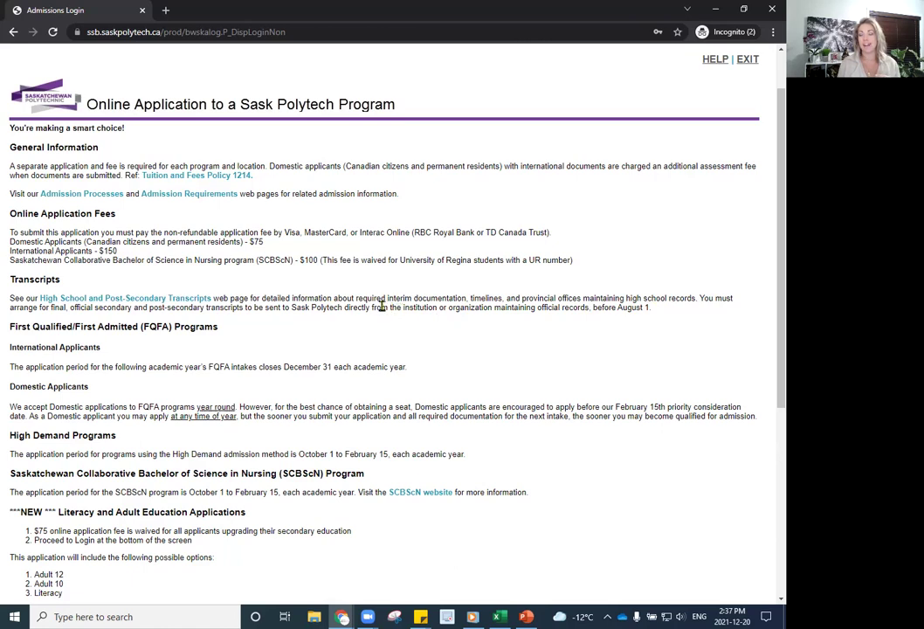
{"action": "left_click_drag", "start_coordinate": [373, 308], "coordinate": [642, 308]}
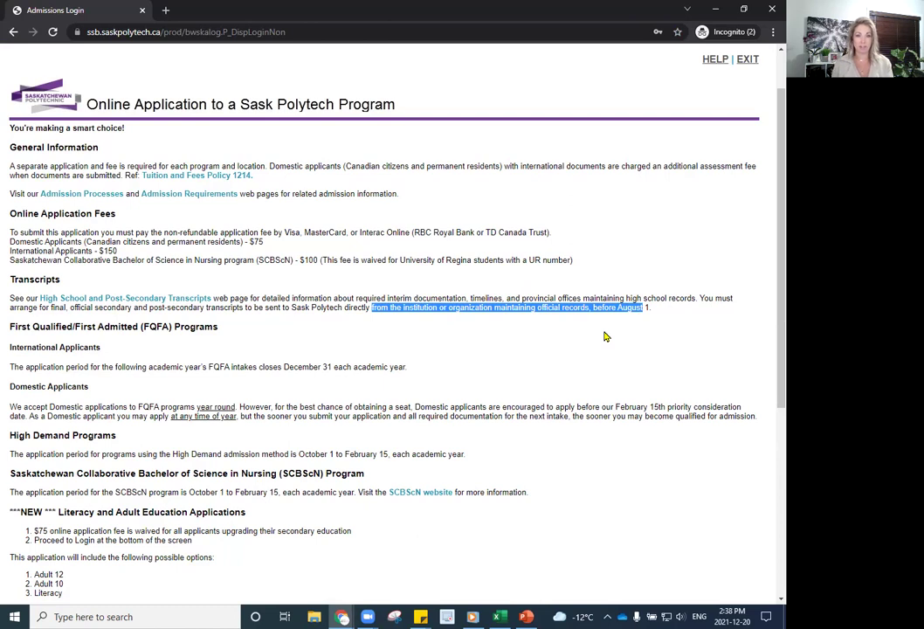
{"action": "left_click", "coordinate": [605, 336]}
{"action": "scroll", "coordinate": [179, 338], "scroll_direction": "down", "scroll_amount": 1}
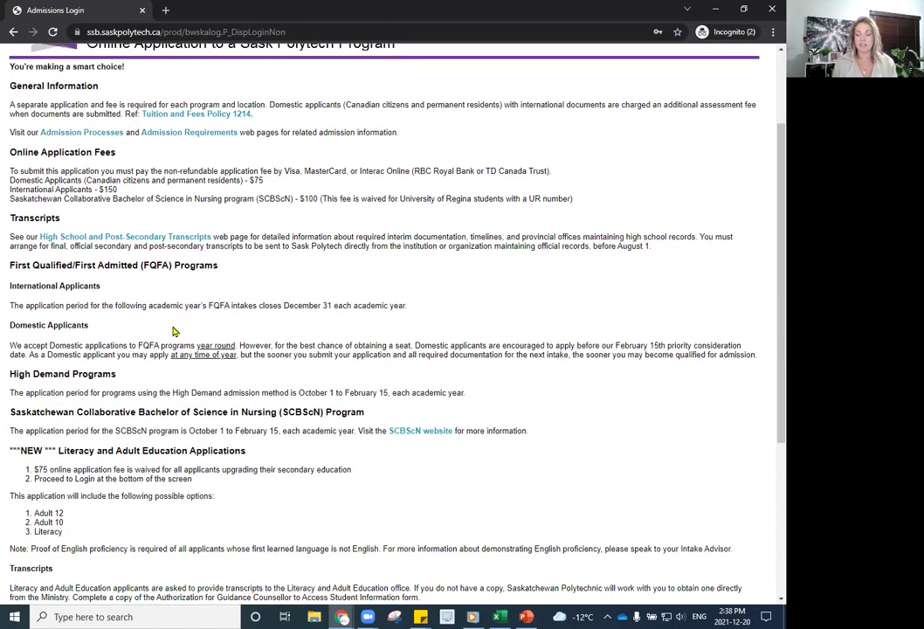
{"action": "scroll", "coordinate": [174, 332], "scroll_direction": "down", "scroll_amount": 1}
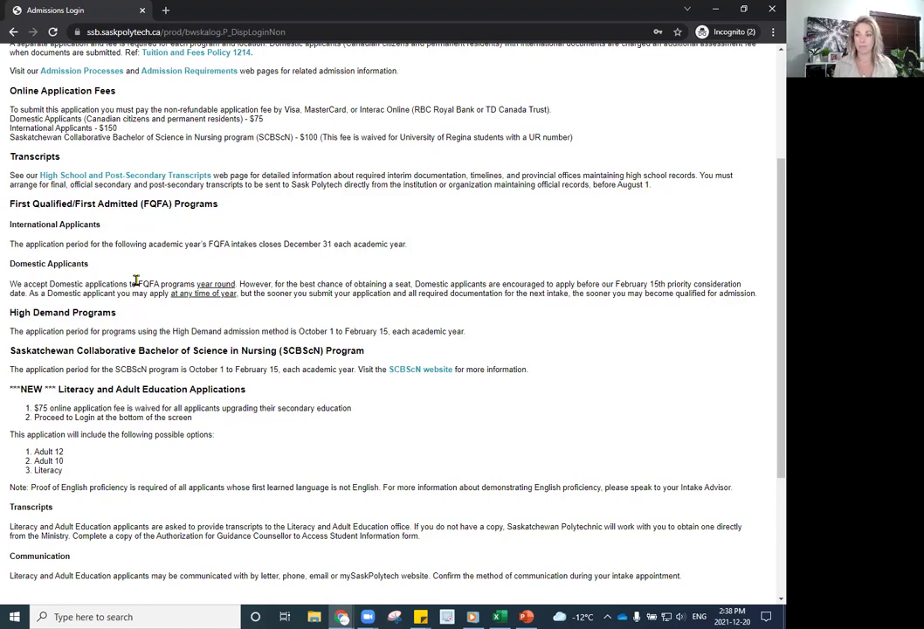
{"action": "scroll", "coordinate": [147, 327], "scroll_direction": "down", "scroll_amount": 1}
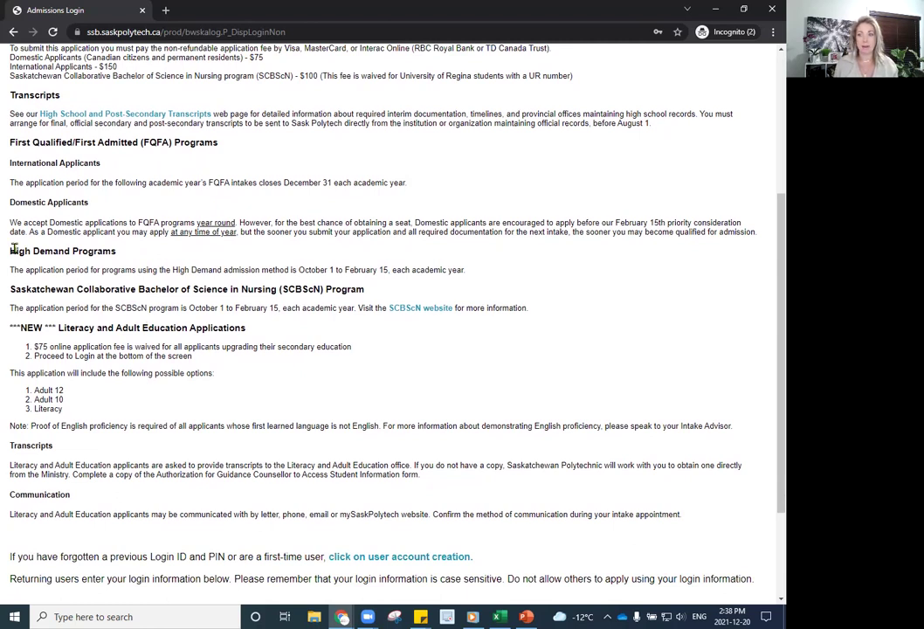
{"action": "left_click_drag", "start_coordinate": [17, 251], "coordinate": [117, 252]}
{"action": "left_click_drag", "start_coordinate": [299, 270], "coordinate": [387, 267]}
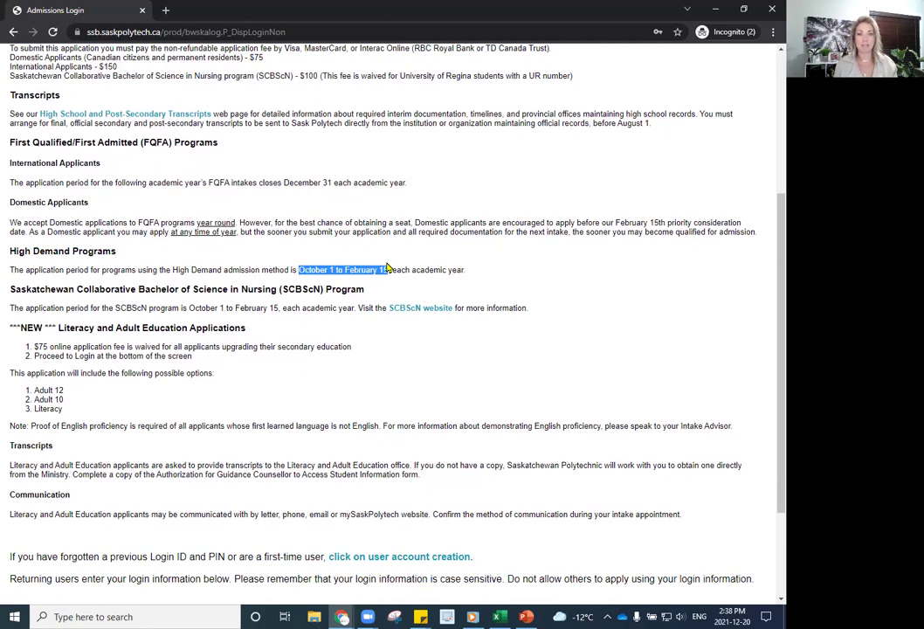
{"action": "left_click", "coordinate": [384, 270]}
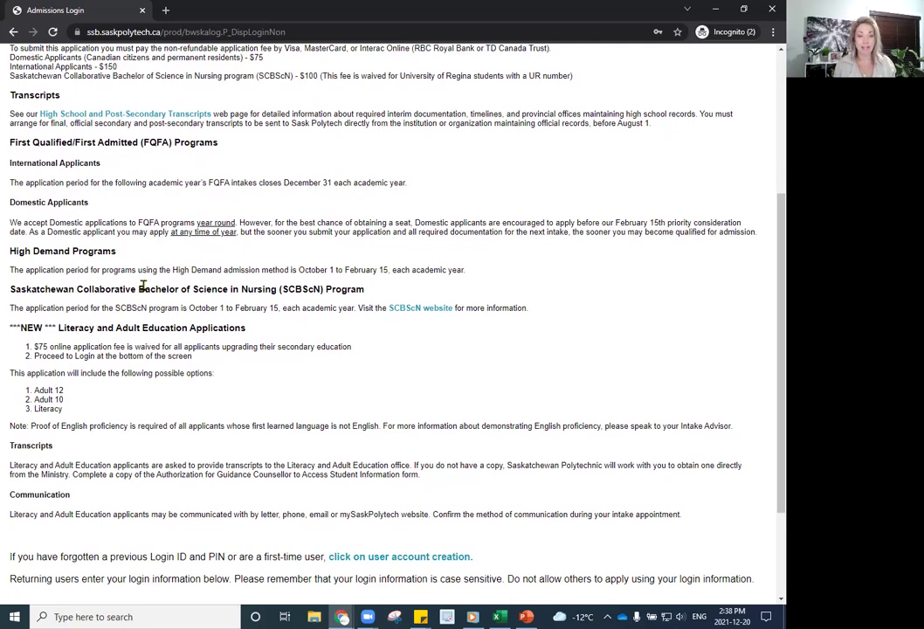
{"action": "scroll", "coordinate": [149, 301], "scroll_direction": "down", "scroll_amount": 3}
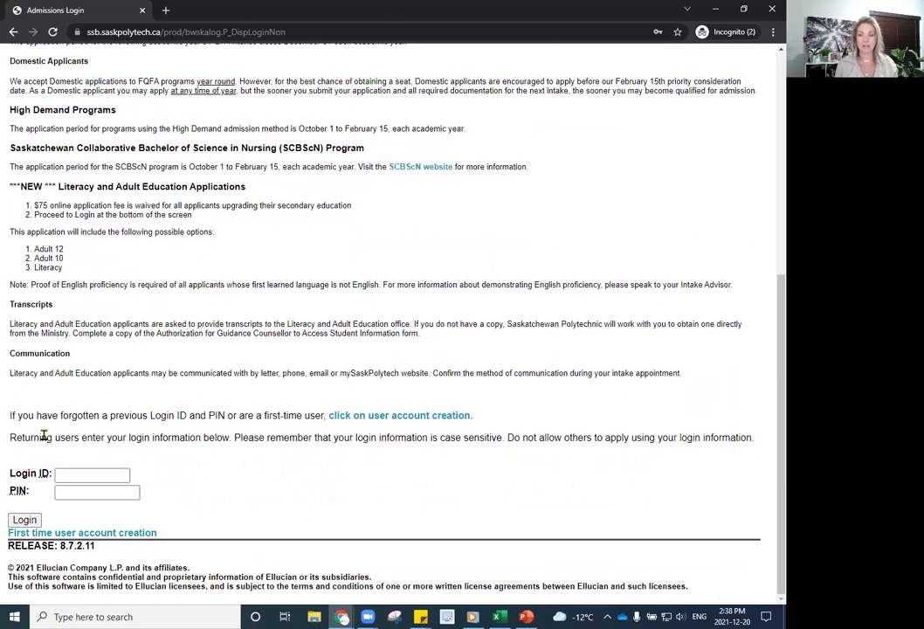
- Log in with the Login ID and PIN saved in the browser's autofill
{"action": "left_click", "coordinate": [78, 475]}
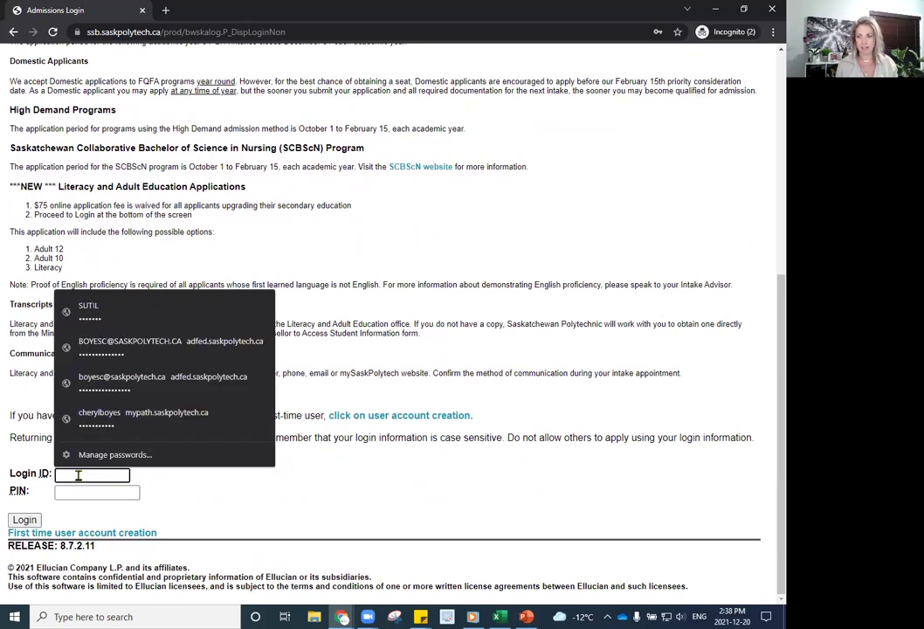
{"action": "left_click", "coordinate": [138, 319]}
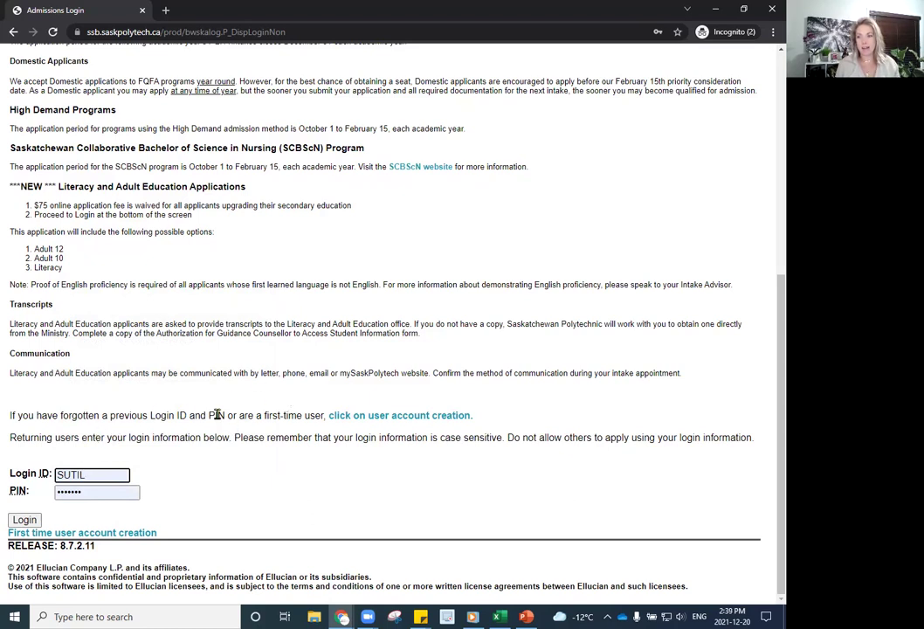
{"action": "left_click_drag", "start_coordinate": [150, 410], "coordinate": [326, 416]}
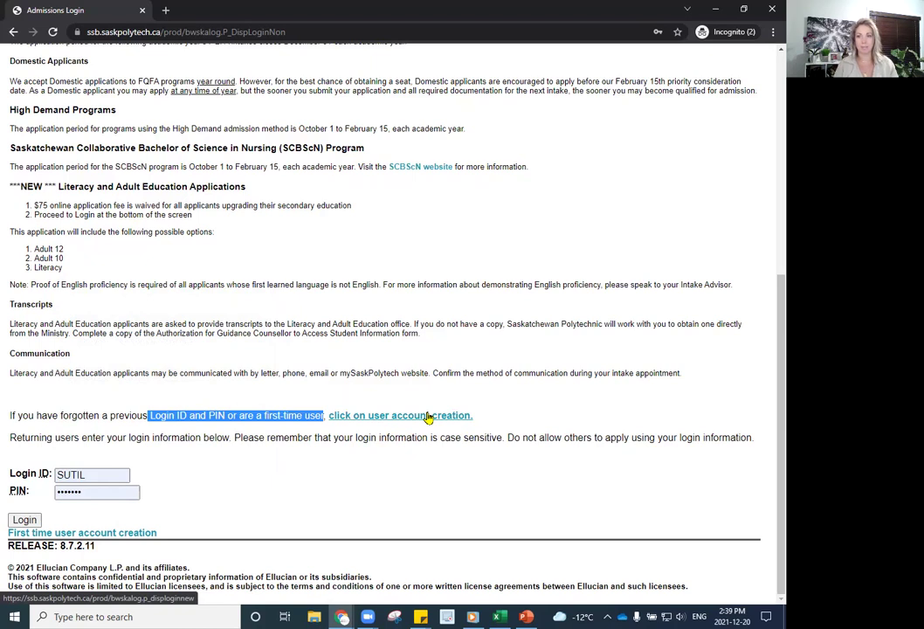
{"action": "left_click", "coordinate": [25, 520]}
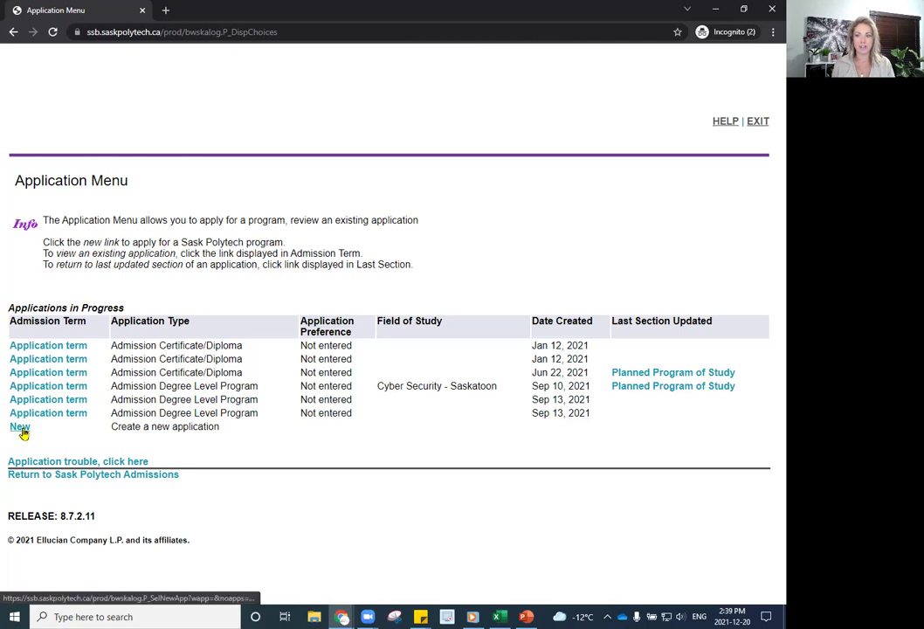
- Start a new application with Admission Certificate/Diploma as the application type
{"action": "left_click", "coordinate": [22, 430]}
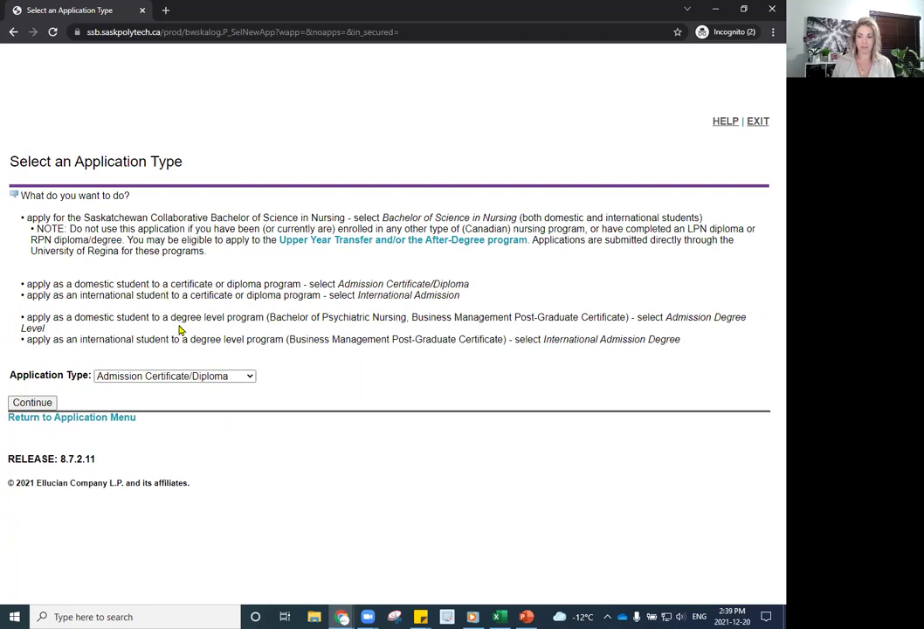
{"action": "left_click", "coordinate": [147, 379]}
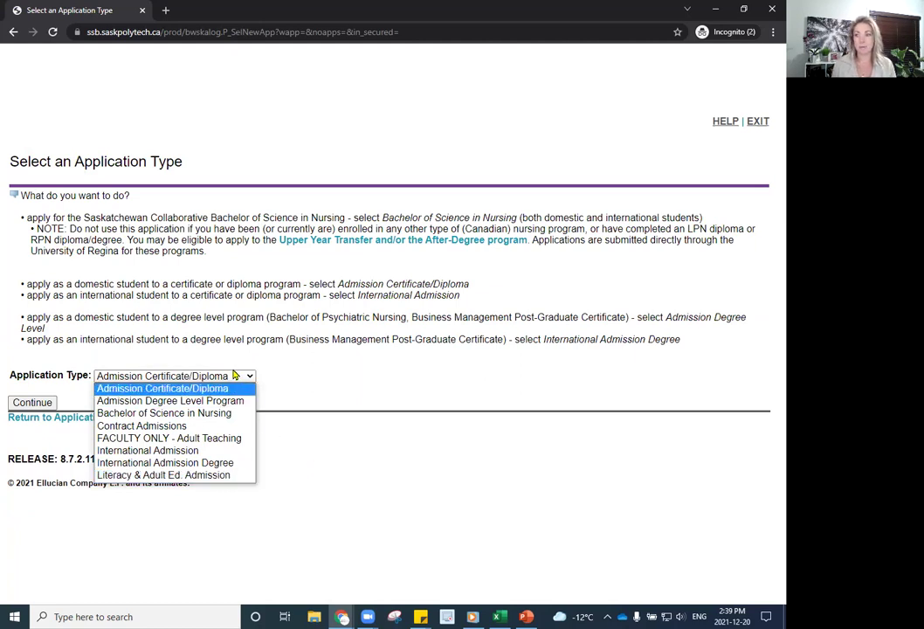
{"action": "left_click", "coordinate": [237, 376]}
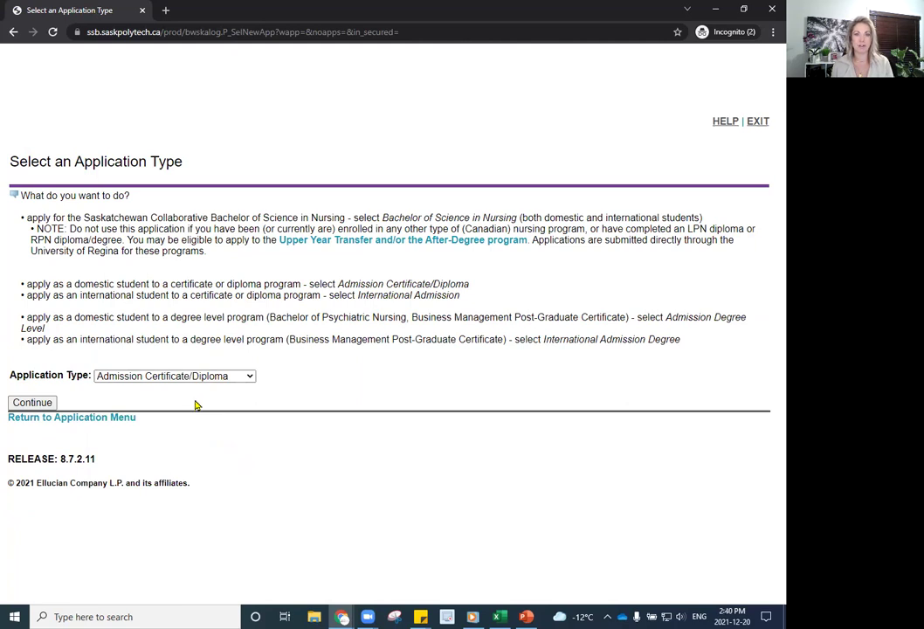
- Choose Application term as the admission term and create the application checklist
{"action": "left_click", "coordinate": [43, 403]}
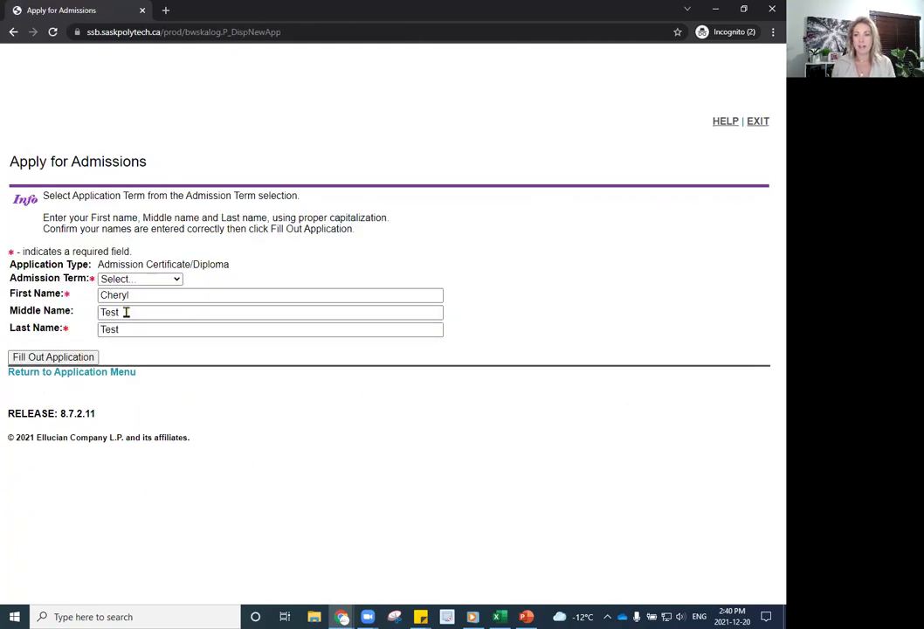
{"action": "left_click", "coordinate": [128, 280]}
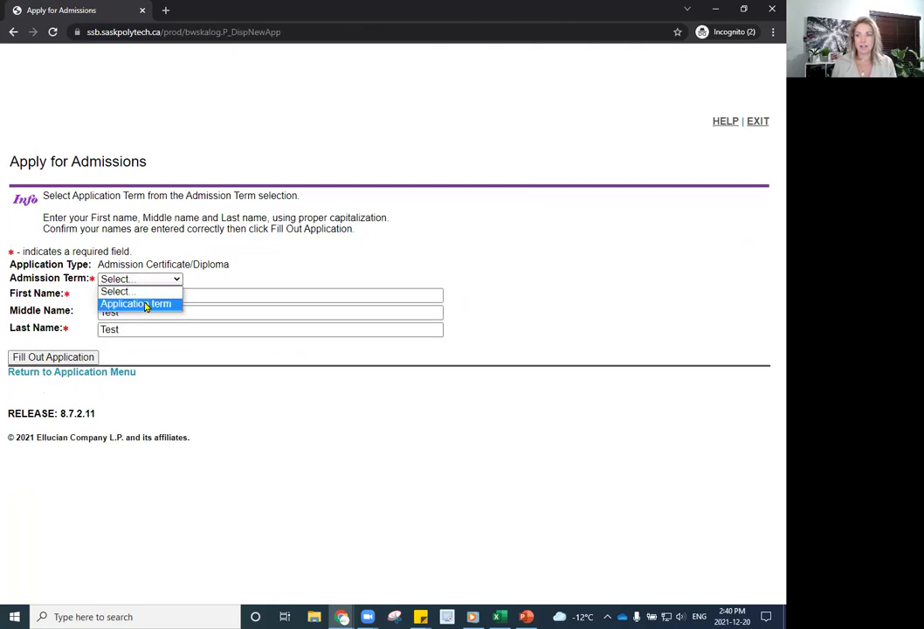
{"action": "left_click", "coordinate": [145, 304]}
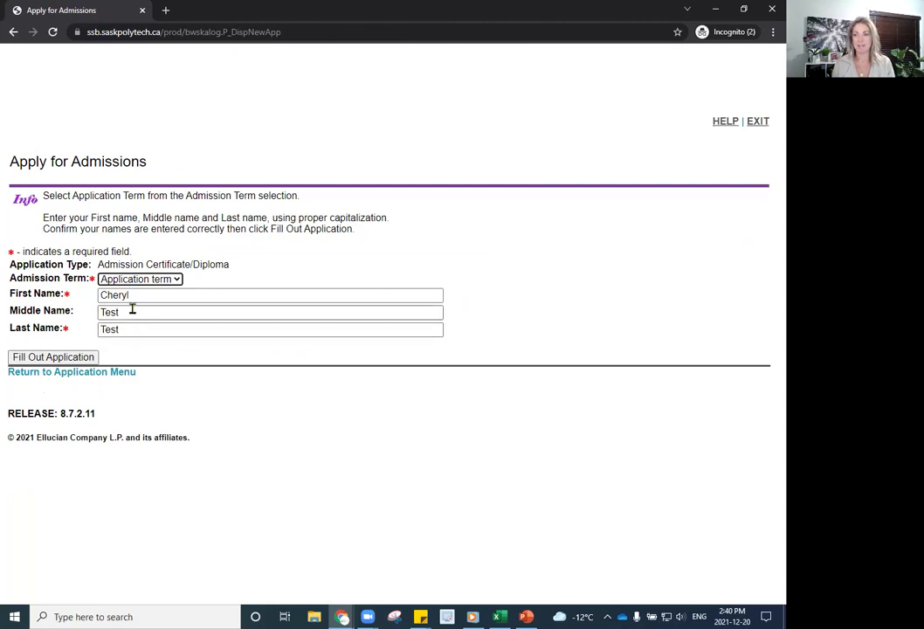
{"action": "left_click", "coordinate": [91, 359]}
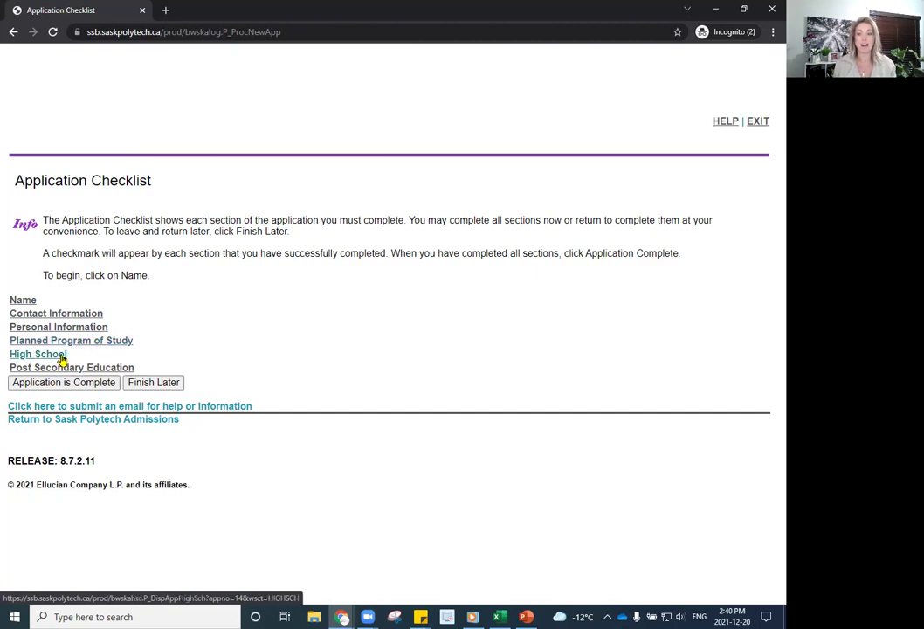
- Open the Name section from the Application Checklist
{"action": "left_click", "coordinate": [28, 301]}
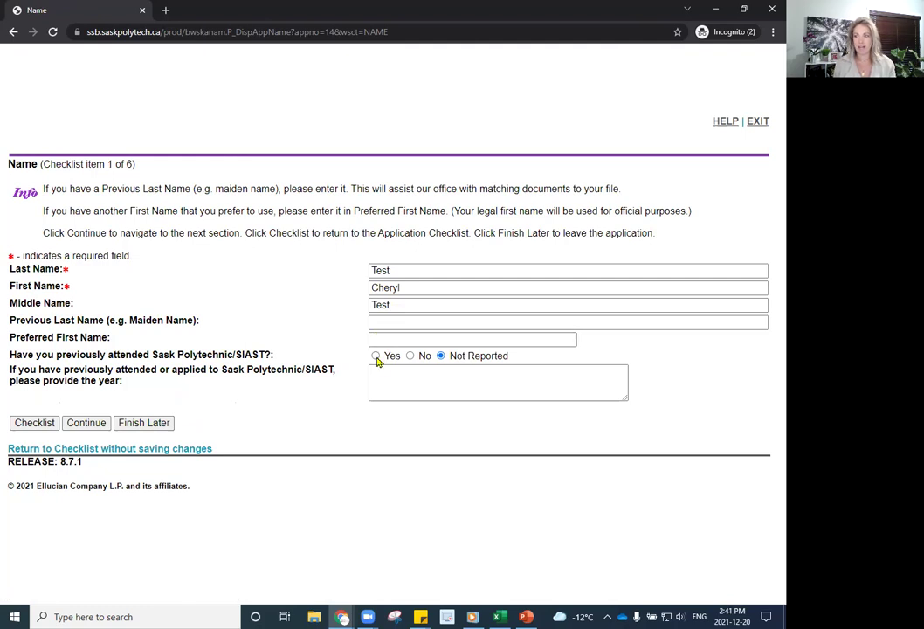
- Mark Yes for previously attending Sask Polytechnic and select the attendance year field
{"action": "left_click", "coordinate": [375, 355]}
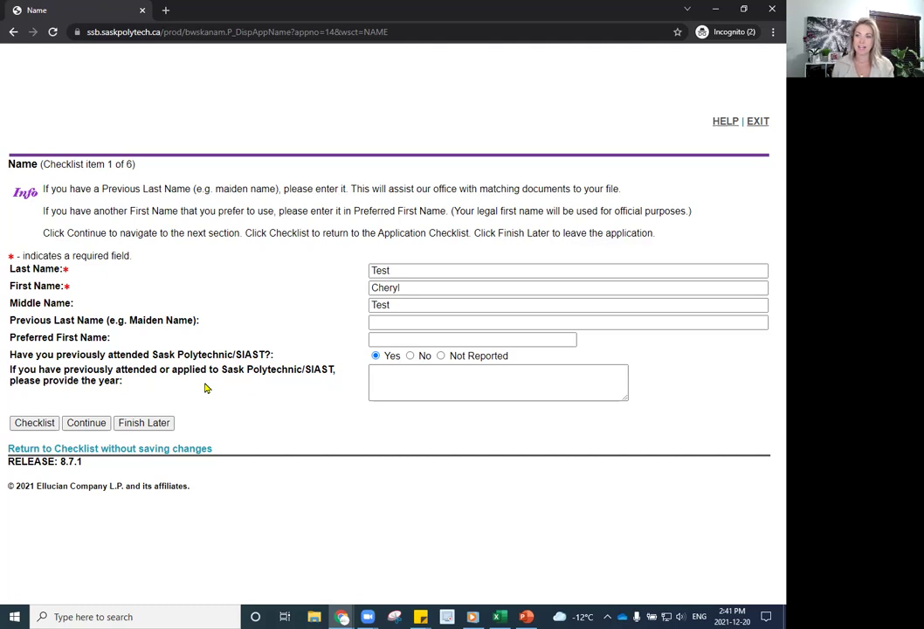
{"action": "left_click", "coordinate": [410, 378]}
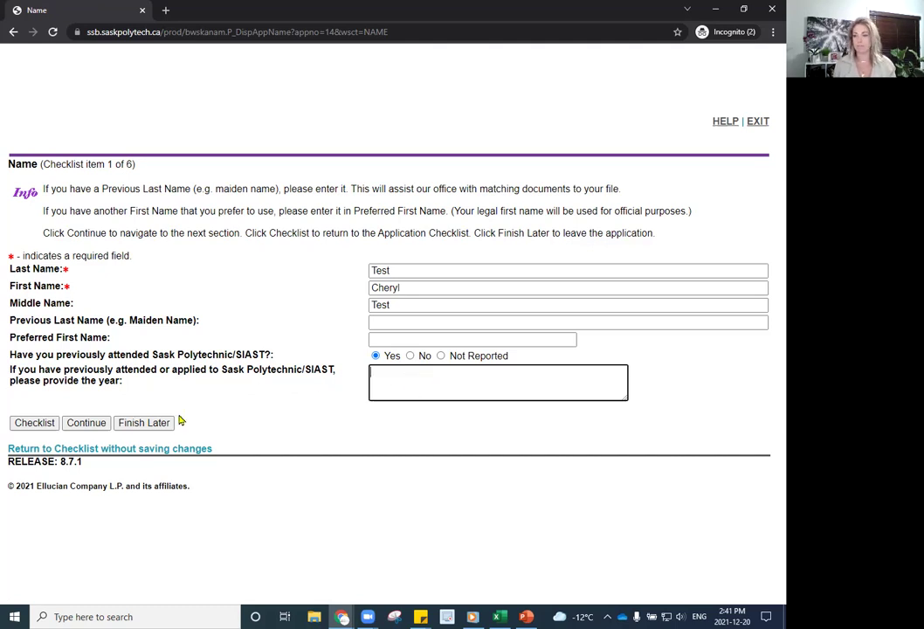
- Save the Name section and try continuing past Contact Information with its fields empty
{"action": "left_click", "coordinate": [88, 425]}
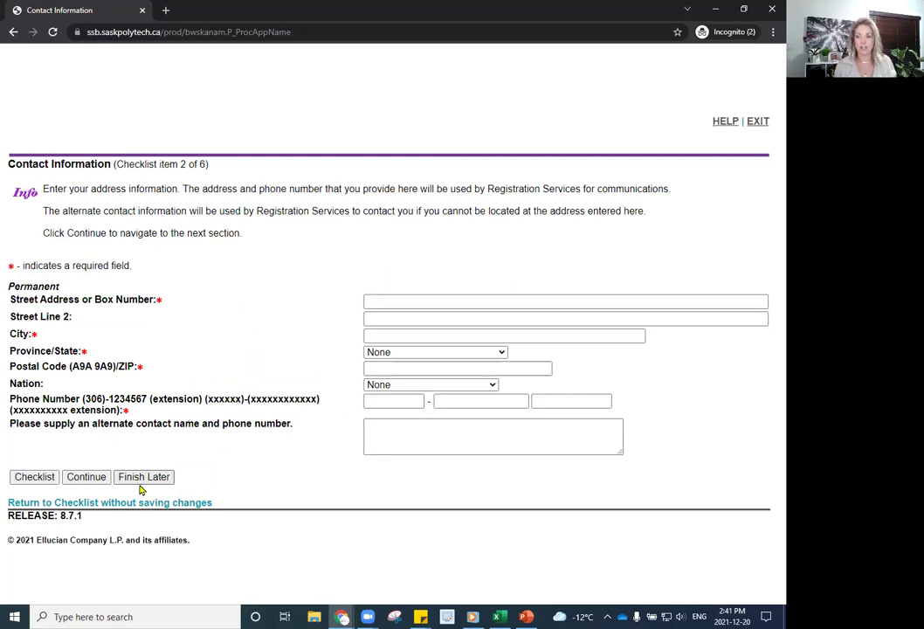
{"action": "left_click", "coordinate": [84, 480]}
{"action": "scroll", "coordinate": [175, 384], "scroll_direction": "down", "scroll_amount": 1}
{"action": "scroll", "coordinate": [173, 384], "scroll_direction": "down", "scroll_amount": 2}
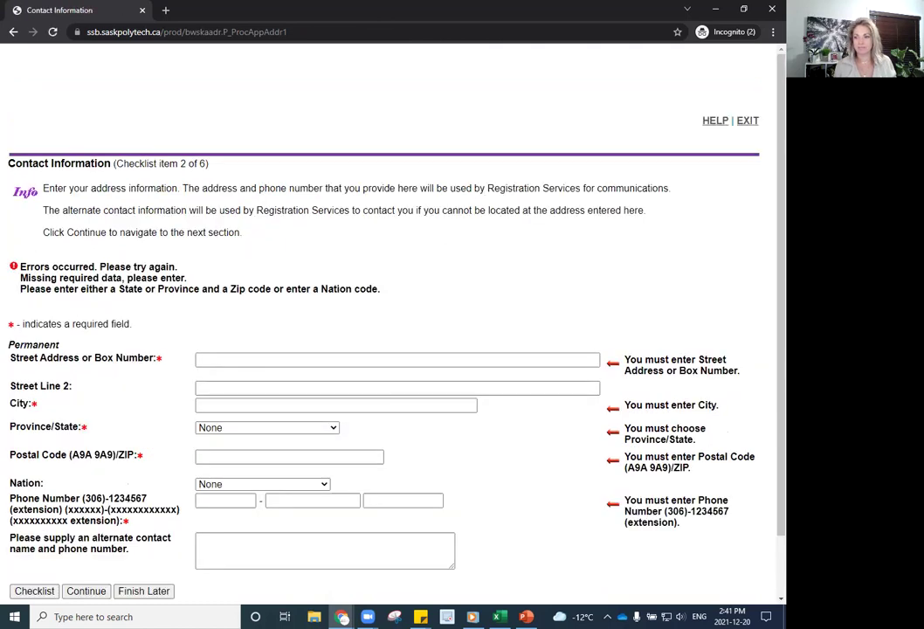
{"action": "left_click", "coordinate": [35, 525]}
- Retry Continue, Checklist and Finish Later with blank contact fields, producing required-field errors
{"action": "scroll", "coordinate": [114, 393], "scroll_direction": "down", "scroll_amount": 1}
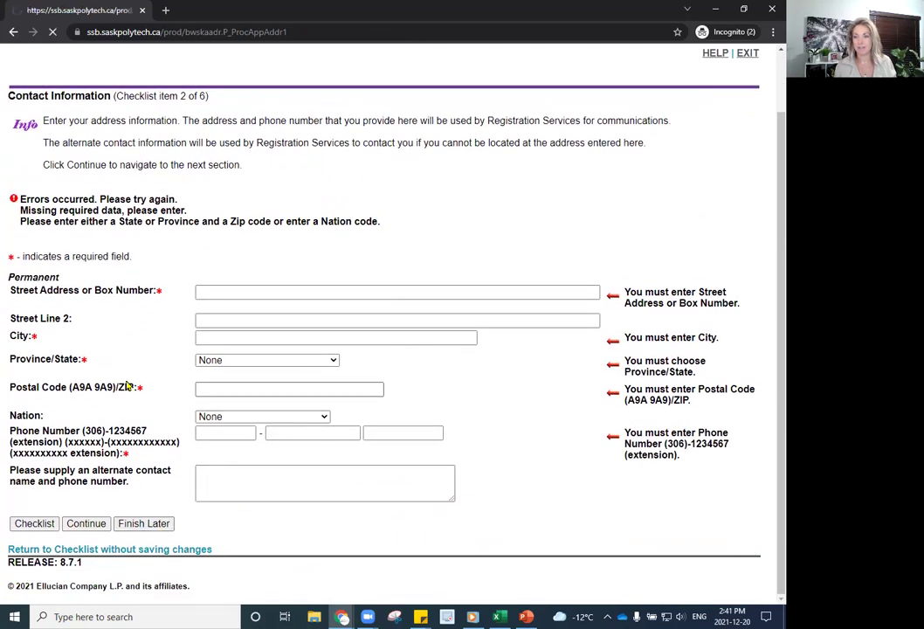
{"action": "scroll", "coordinate": [166, 525], "scroll_direction": "down", "scroll_amount": 2}
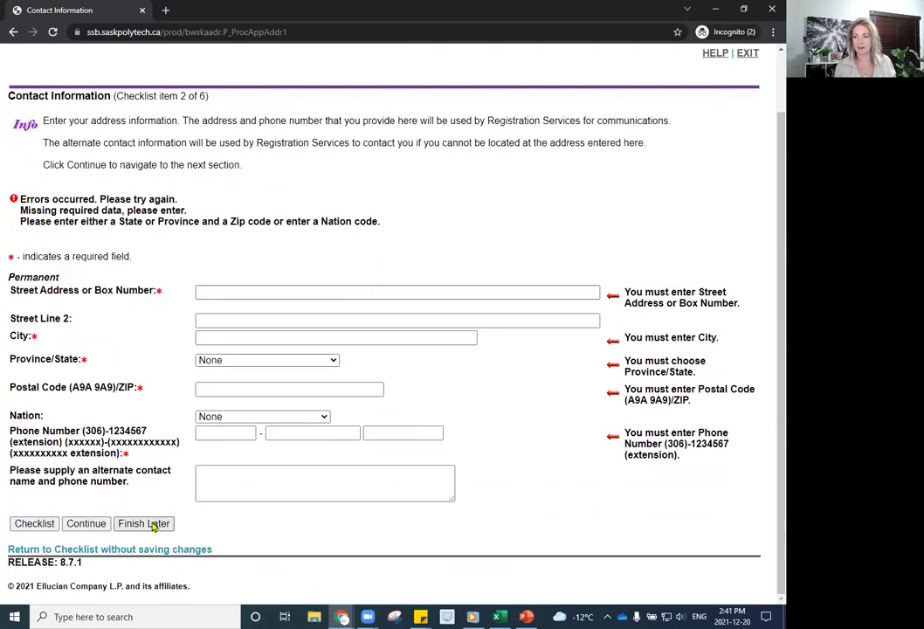
{"action": "scroll", "coordinate": [152, 525], "scroll_direction": "up", "scroll_amount": 2}
{"action": "scroll", "coordinate": [127, 353], "scroll_direction": "down", "scroll_amount": 1}
{"action": "left_click", "coordinate": [104, 528]}
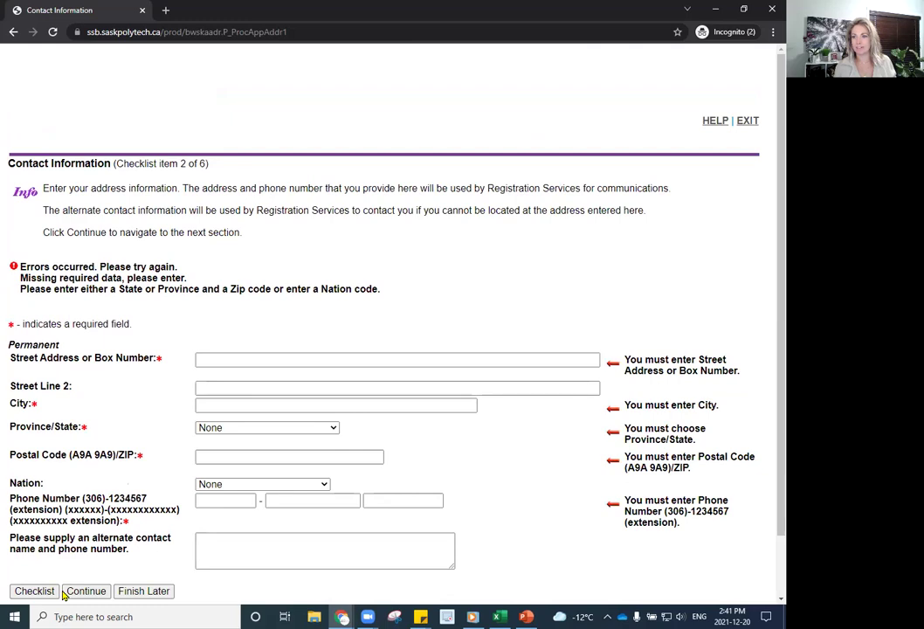
{"action": "scroll", "coordinate": [185, 435], "scroll_direction": "down", "scroll_amount": 1}
{"action": "left_click", "coordinate": [34, 523]}
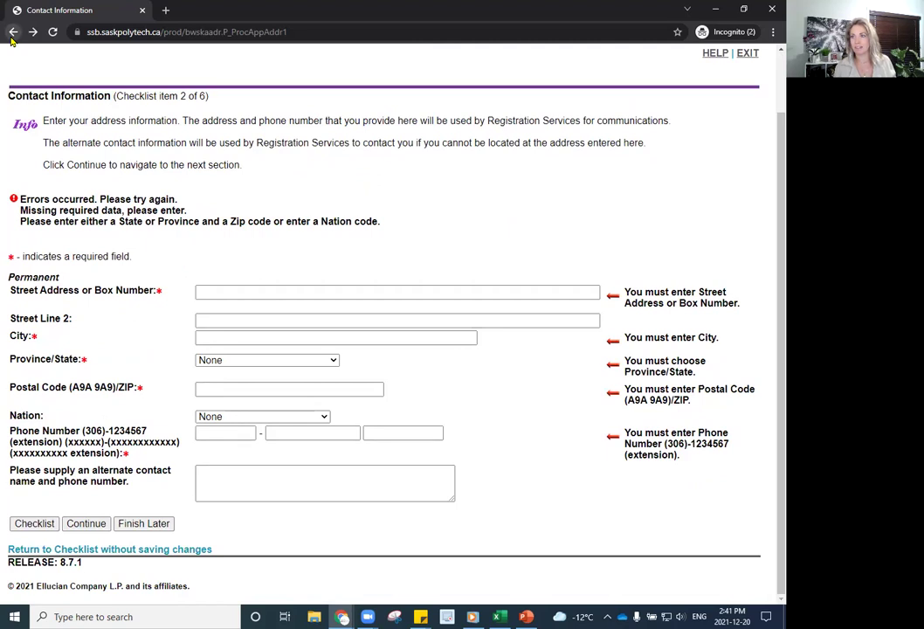
{"action": "left_click", "coordinate": [226, 292]}
{"action": "left_click", "coordinate": [149, 526]}
{"action": "scroll", "coordinate": [168, 566], "scroll_direction": "down", "scroll_amount": 2}
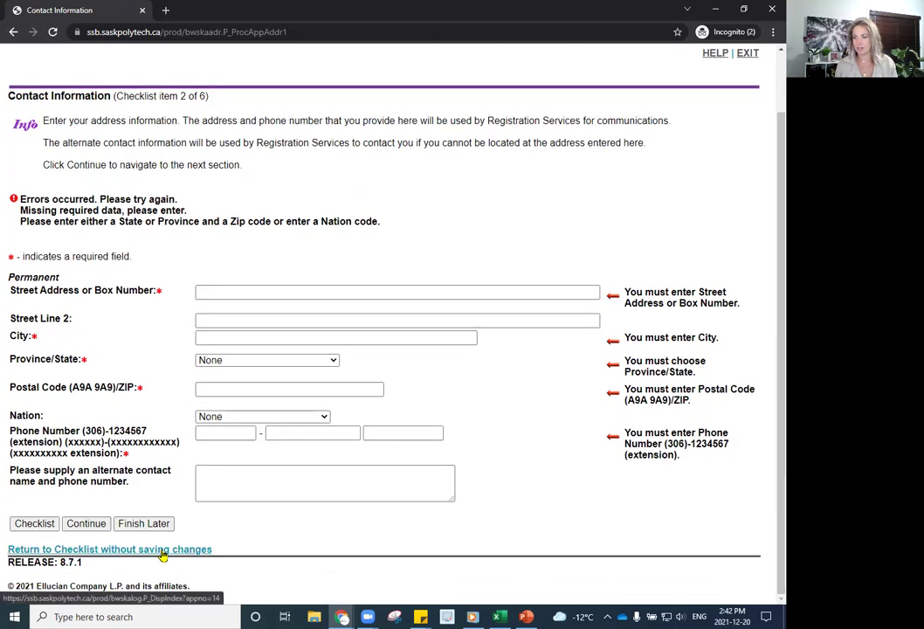
- Return to the checklist without saving and open the Planned Program of Study section
{"action": "left_click", "coordinate": [164, 554]}
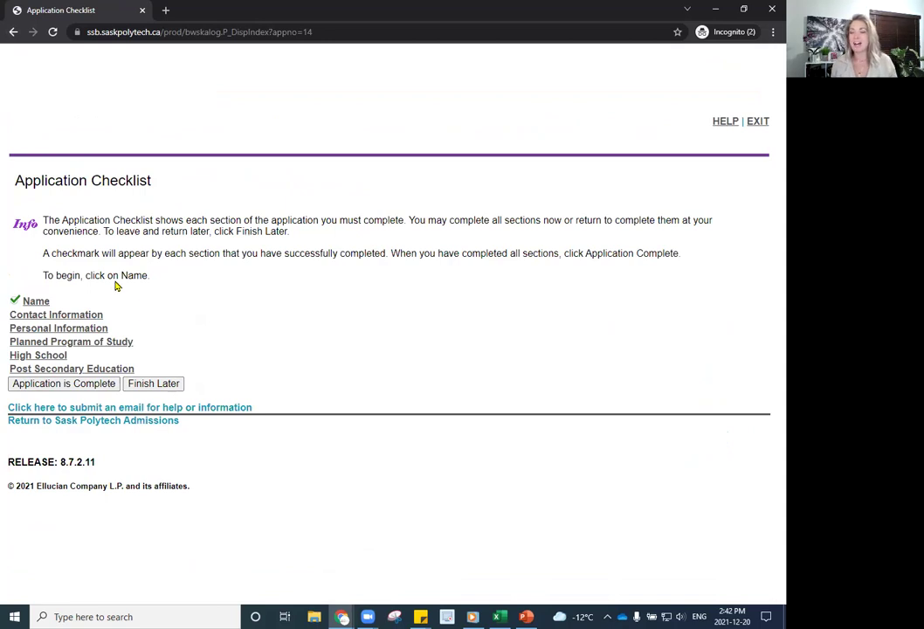
{"action": "left_click", "coordinate": [86, 349]}
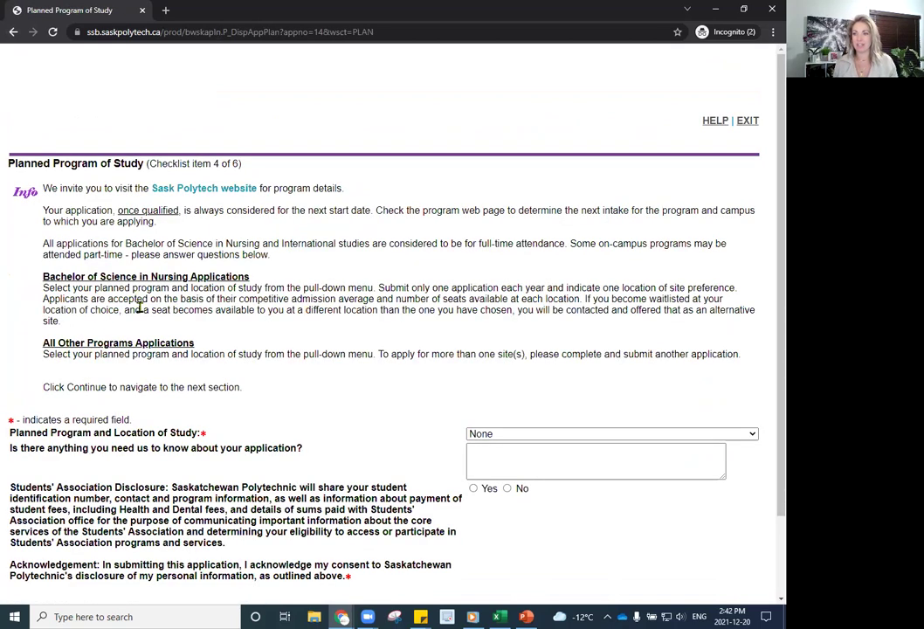
{"action": "scroll", "coordinate": [140, 307], "scroll_direction": "down", "scroll_amount": 1}
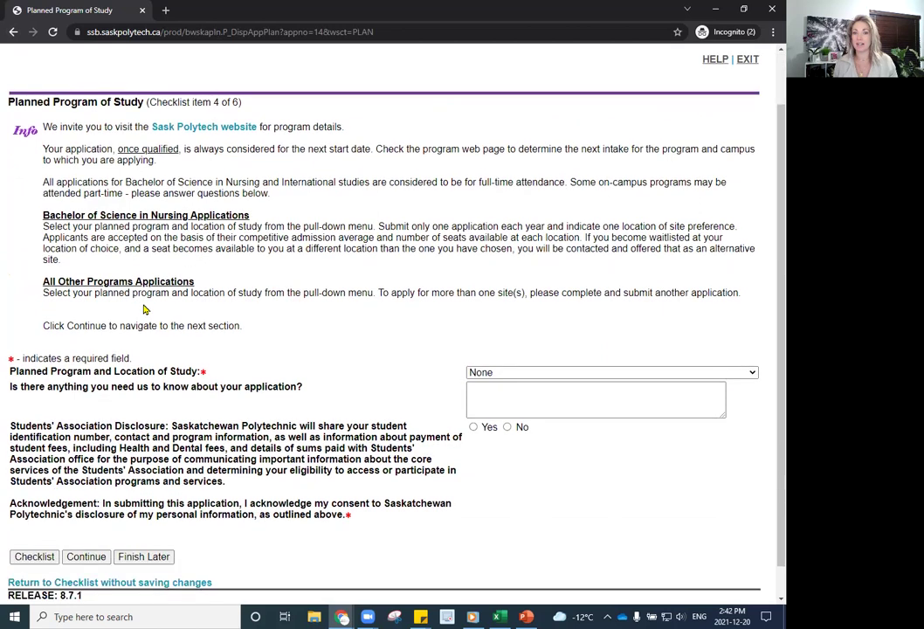
{"action": "triple_click", "coordinate": [144, 378]}
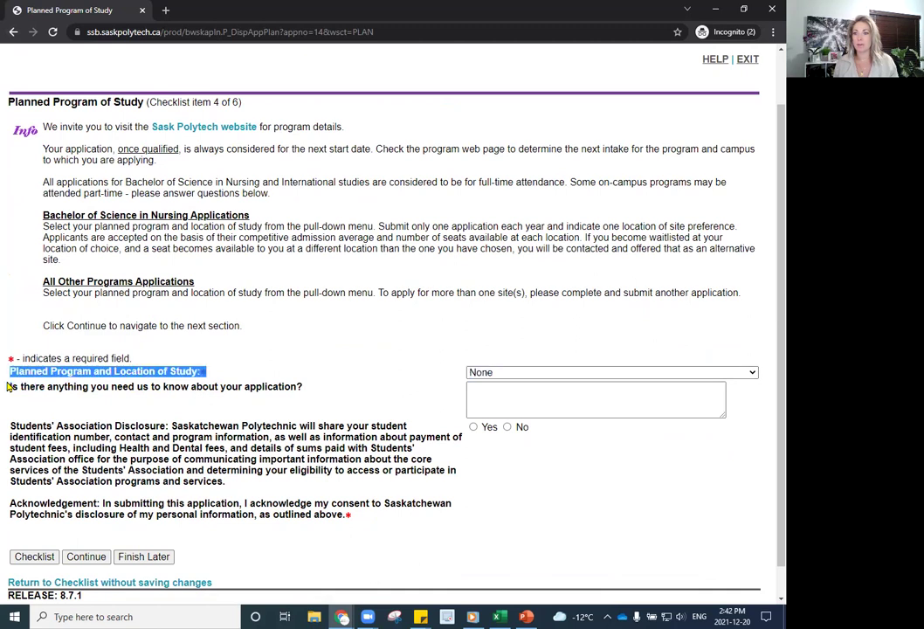
- Browse the program and location dropdown list, reopening it to pick a program
{"action": "left_click", "coordinate": [517, 372]}
{"action": "scroll", "coordinate": [542, 175], "scroll_direction": "down", "scroll_amount": 1}
{"action": "scroll", "coordinate": [543, 168], "scroll_direction": "up", "scroll_amount": 1}
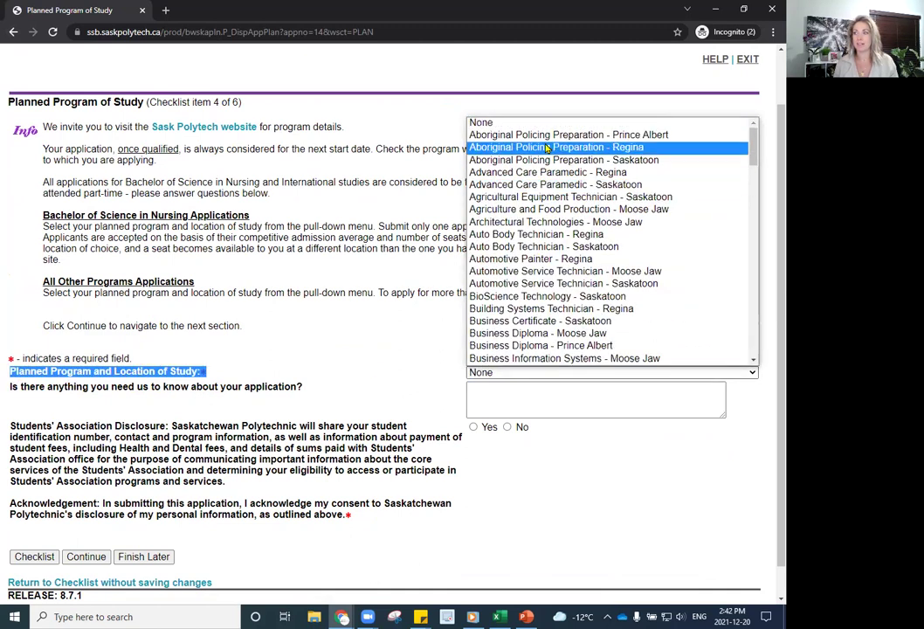
{"action": "scroll", "coordinate": [537, 262], "scroll_direction": "down", "scroll_amount": 4}
{"action": "scroll", "coordinate": [537, 267], "scroll_direction": "down", "scroll_amount": 9}
{"action": "scroll", "coordinate": [537, 269], "scroll_direction": "down", "scroll_amount": 6}
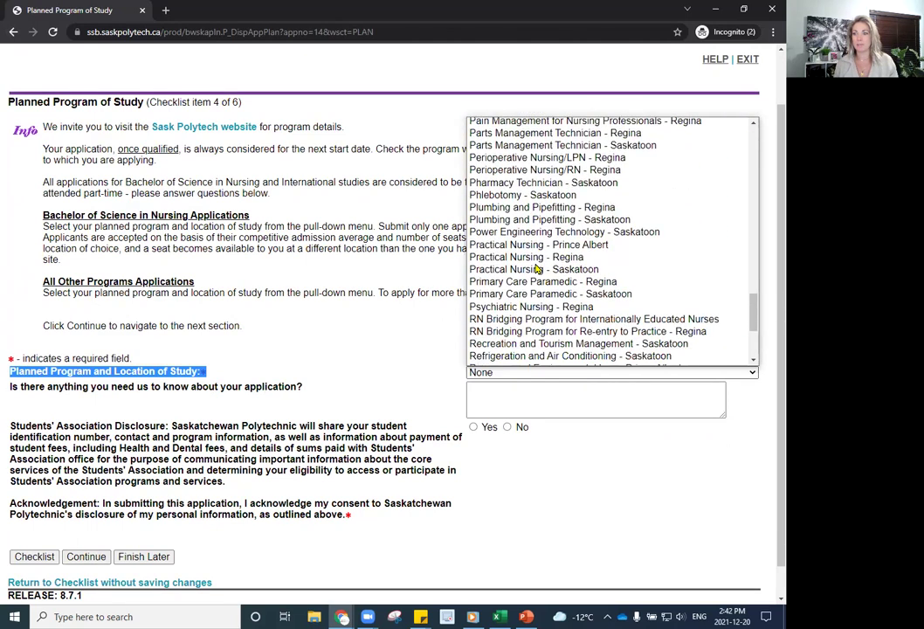
{"action": "left_click", "coordinate": [369, 345]}
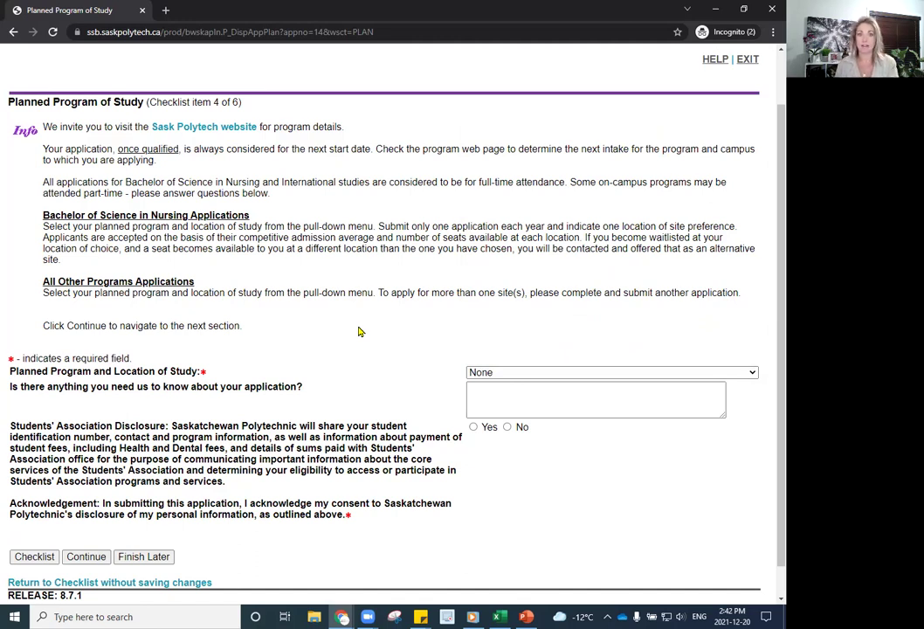
{"action": "left_click", "coordinate": [495, 374]}
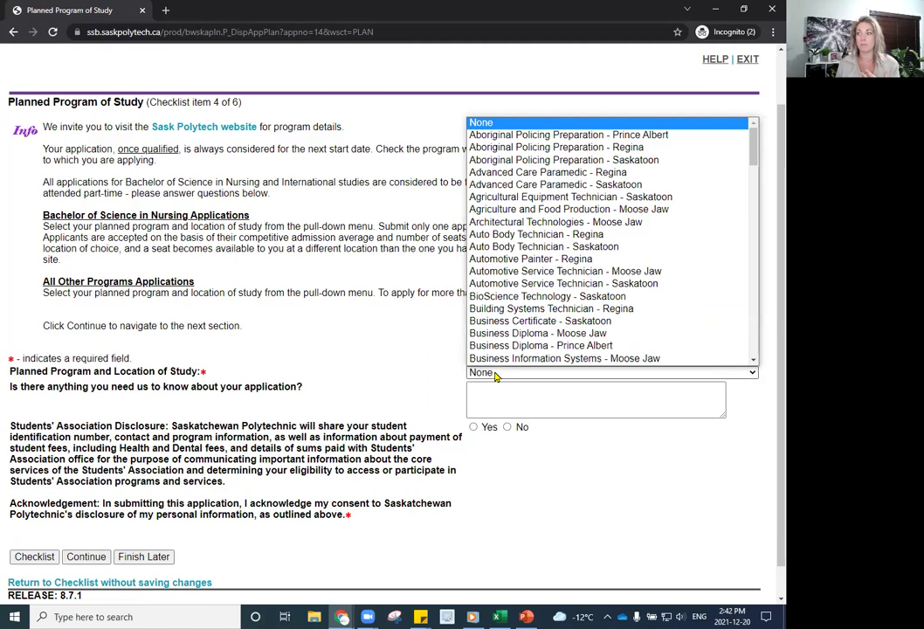
{"action": "left_click", "coordinate": [359, 341]}
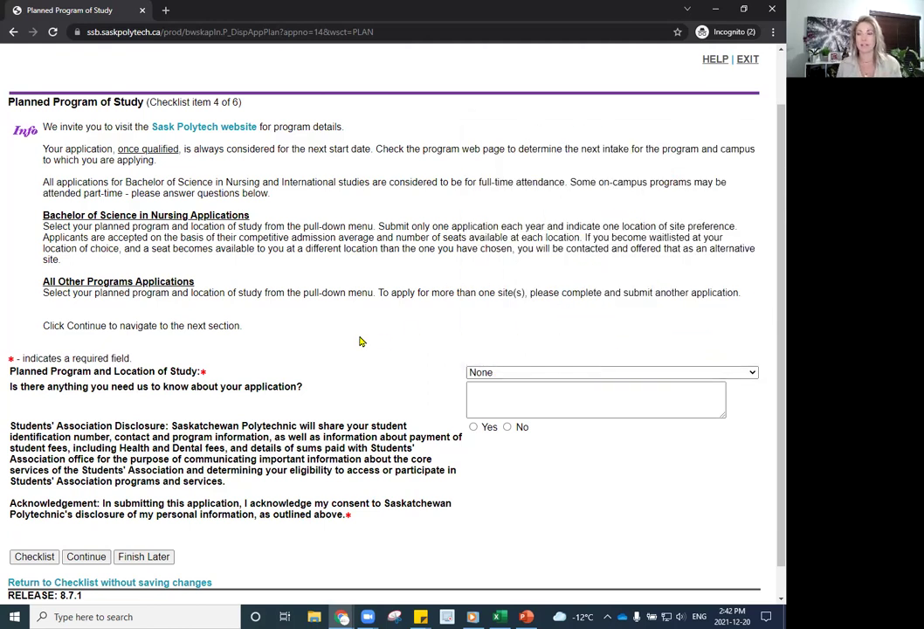
{"action": "scroll", "coordinate": [359, 341], "scroll_direction": "down", "scroll_amount": 1}
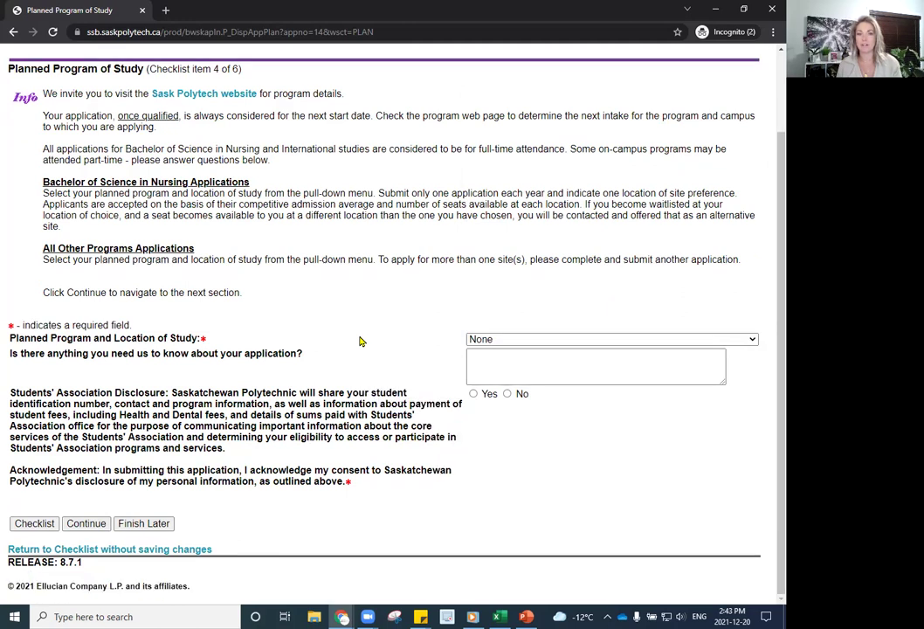
{"action": "left_click", "coordinate": [488, 340]}
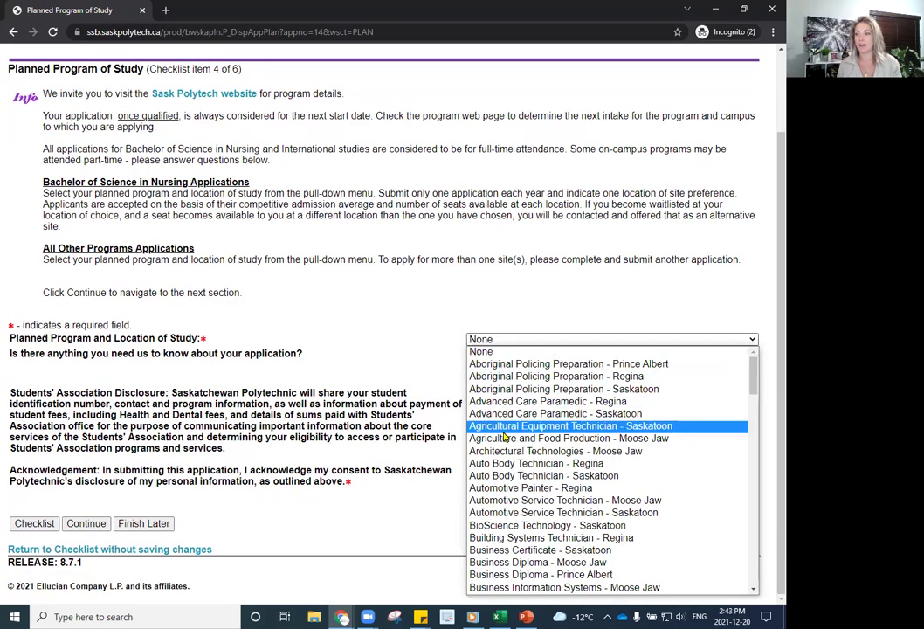
- Choose Advanced Care Paramedic - Regina, then try the Checklist with the disclosure question unanswered
{"action": "left_click", "coordinate": [504, 403]}
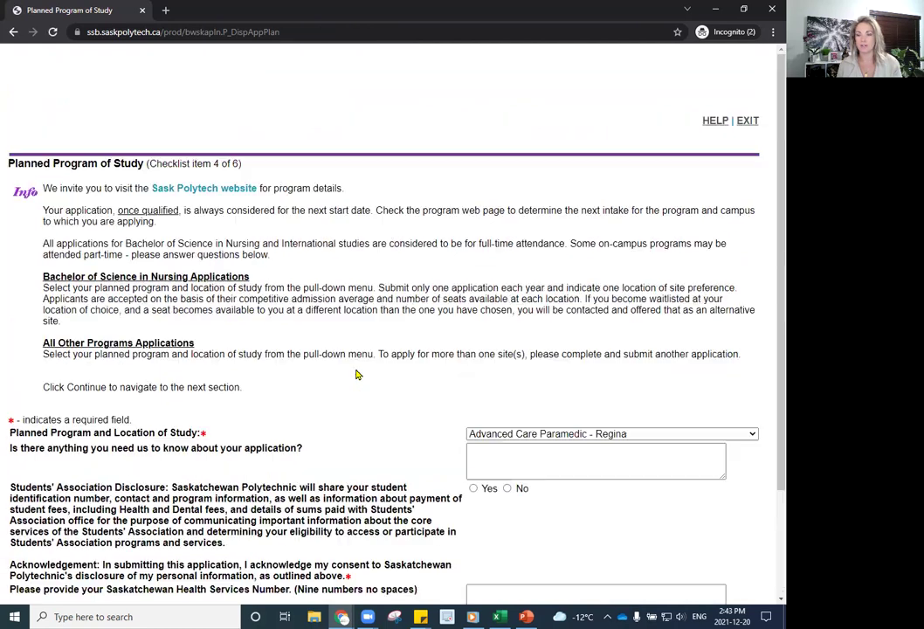
{"action": "scroll", "coordinate": [356, 374], "scroll_direction": "down", "scroll_amount": 1}
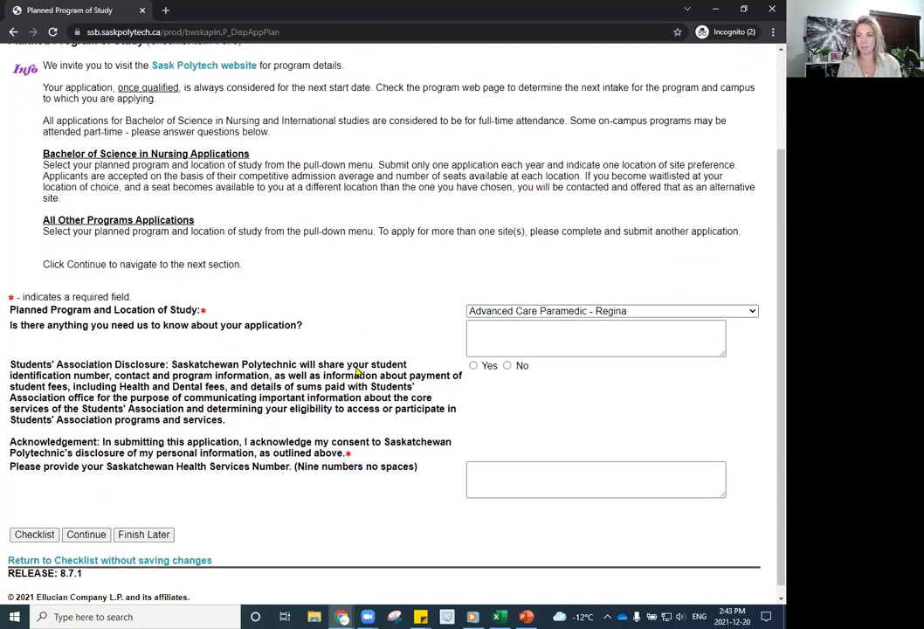
{"action": "left_click_drag", "start_coordinate": [307, 328], "coordinate": [13, 326]}
{"action": "left_click", "coordinate": [492, 327]}
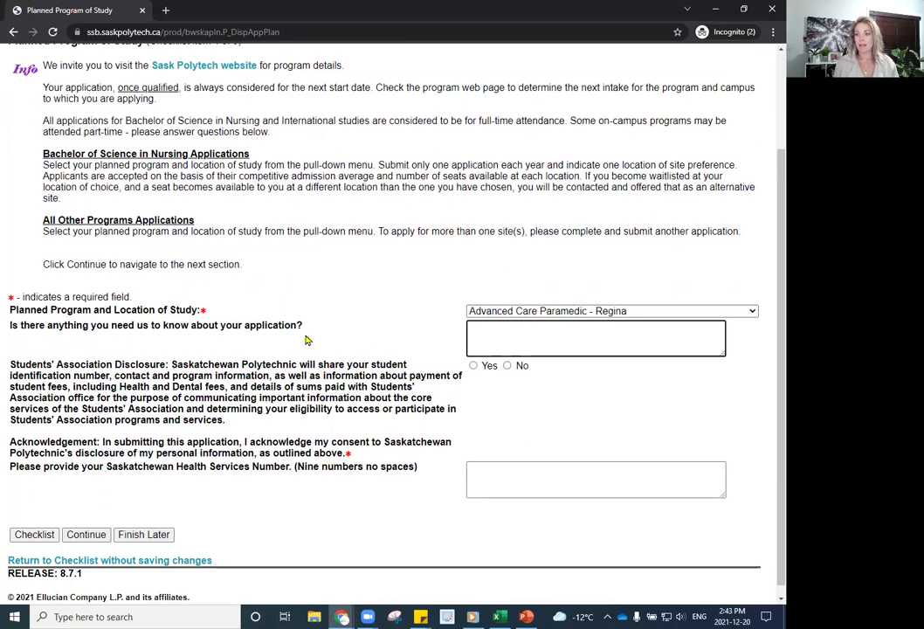
{"action": "left_click", "coordinate": [38, 538]}
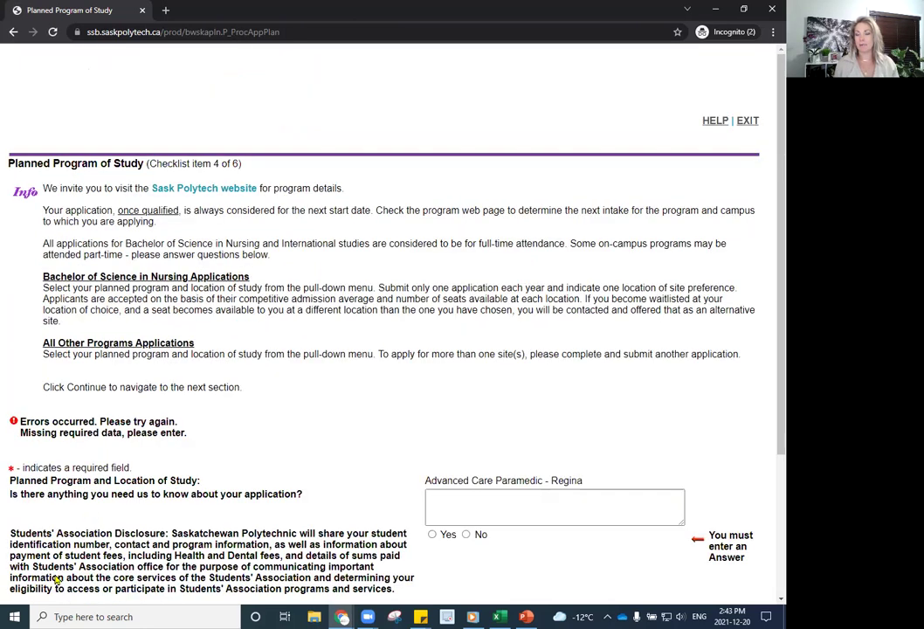
- Leave the current page without saving changes and open the High School section from the checklist
{"action": "scroll", "coordinate": [88, 533], "scroll_direction": "down", "scroll_amount": 3}
{"action": "left_click", "coordinate": [133, 552]}
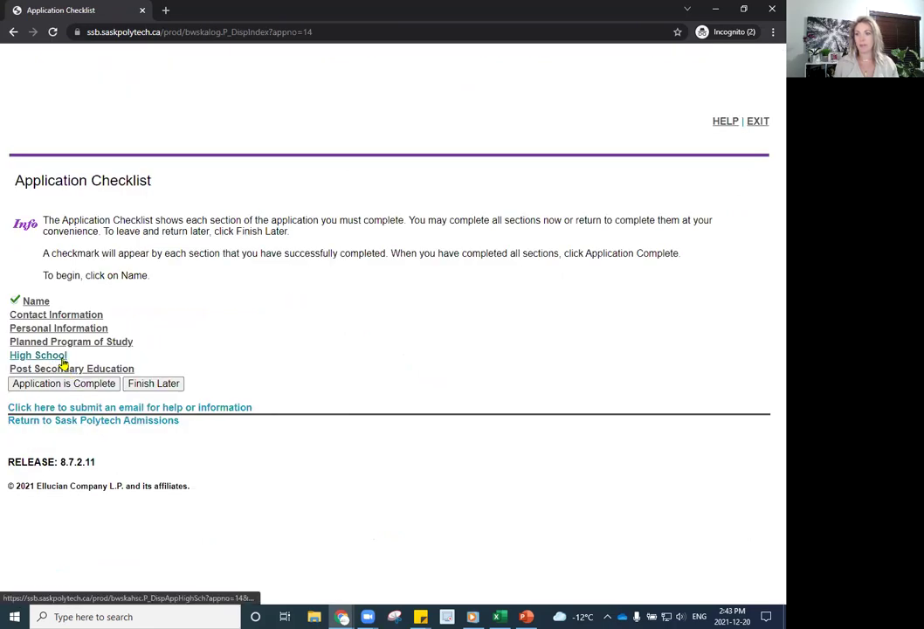
{"action": "left_click", "coordinate": [58, 357]}
{"action": "scroll", "coordinate": [148, 315], "scroll_direction": "down", "scroll_amount": 3}
{"action": "scroll", "coordinate": [175, 318], "scroll_direction": "down", "scroll_amount": 1}
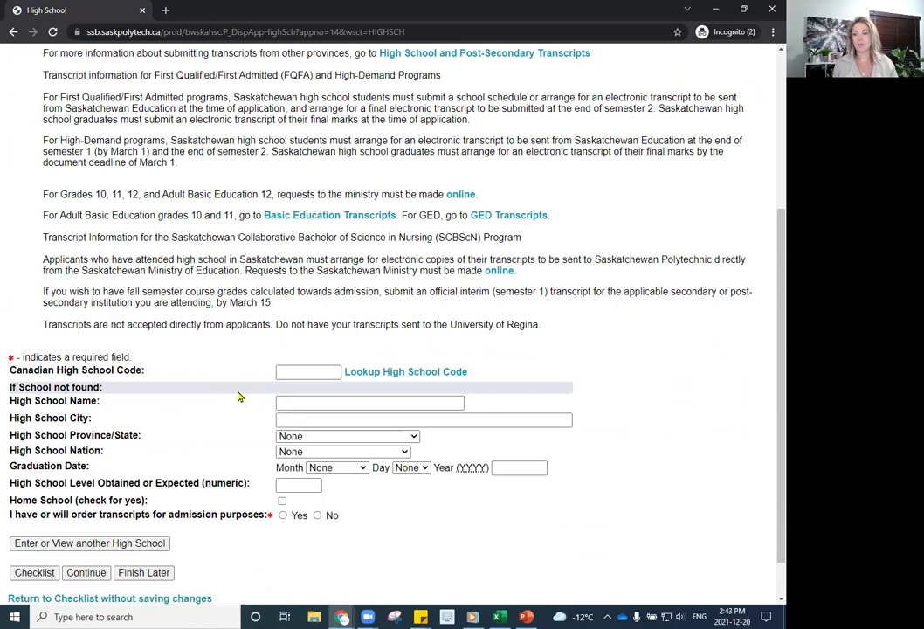
- In High School Lookup, choose province Saskatchewan and country Canada, then list the cities
{"action": "left_click", "coordinate": [378, 374]}
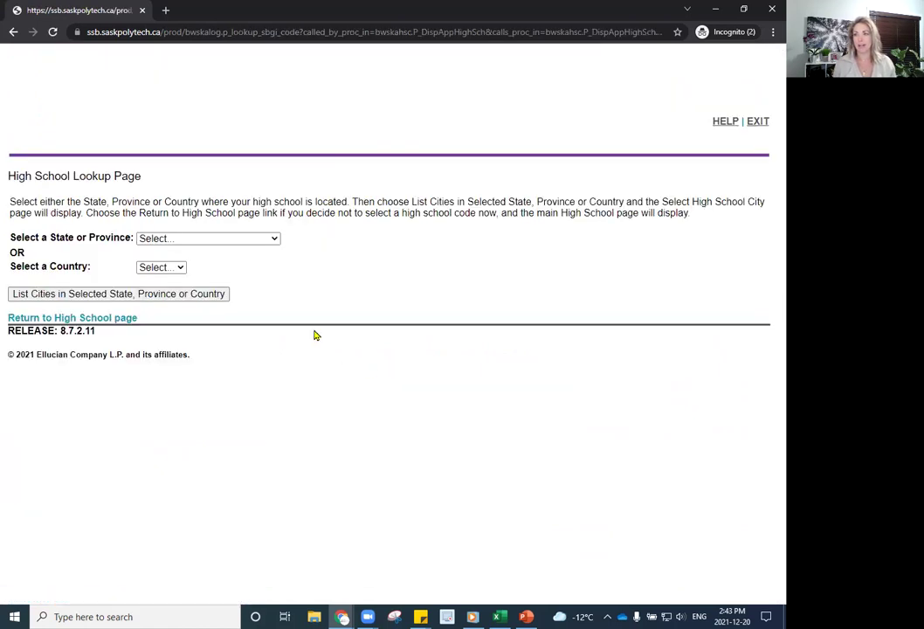
{"action": "left_click", "coordinate": [161, 238]}
{"action": "left_click", "coordinate": [168, 386]}
{"action": "left_click", "coordinate": [175, 267]}
{"action": "left_click", "coordinate": [171, 295]}
{"action": "left_click", "coordinate": [172, 295]}
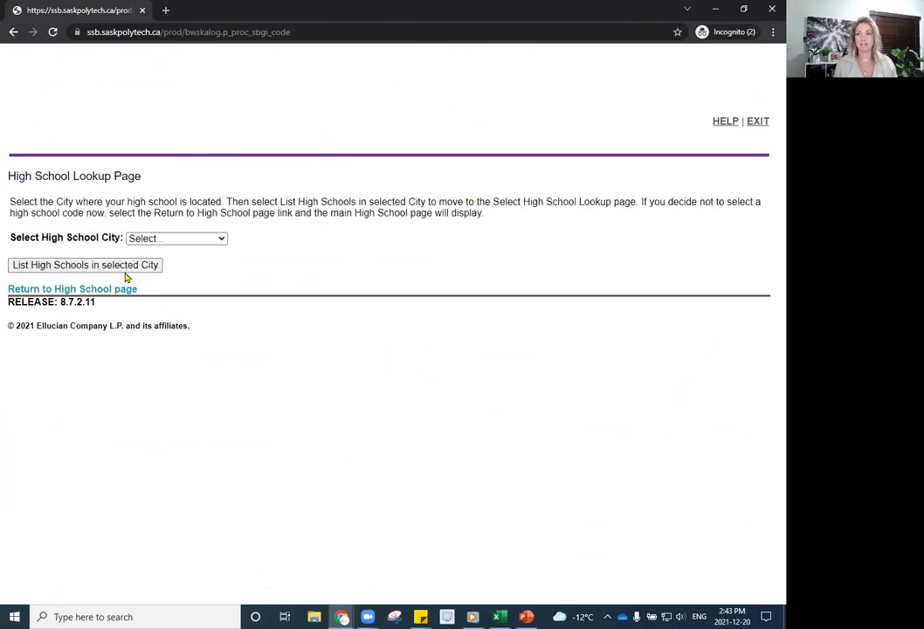
- Pick city Creelman, list its high schools, and select Creelman School for the form
{"action": "left_click", "coordinate": [162, 240]}
{"action": "scroll", "coordinate": [159, 411], "scroll_direction": "down", "scroll_amount": 10}
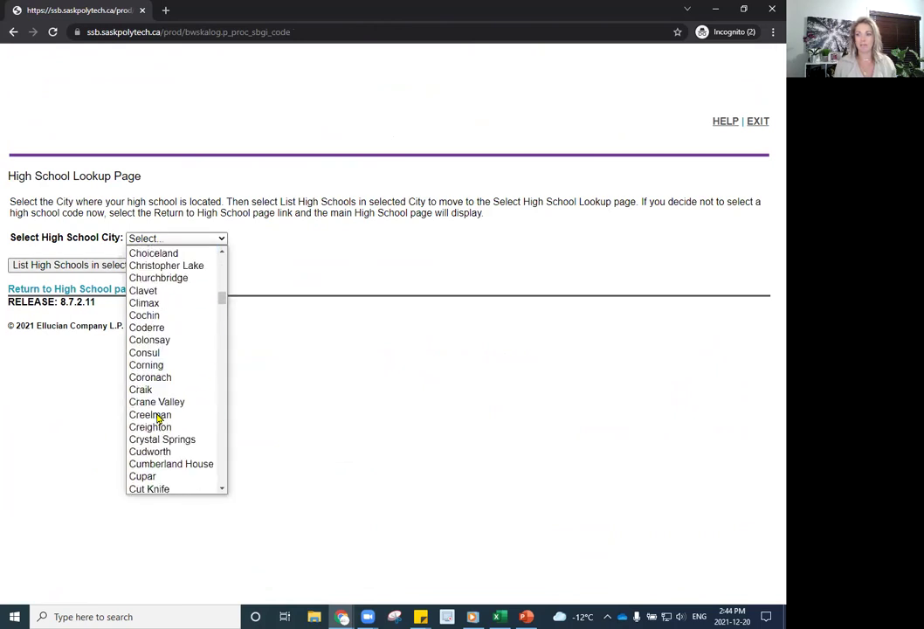
{"action": "left_click", "coordinate": [157, 420]}
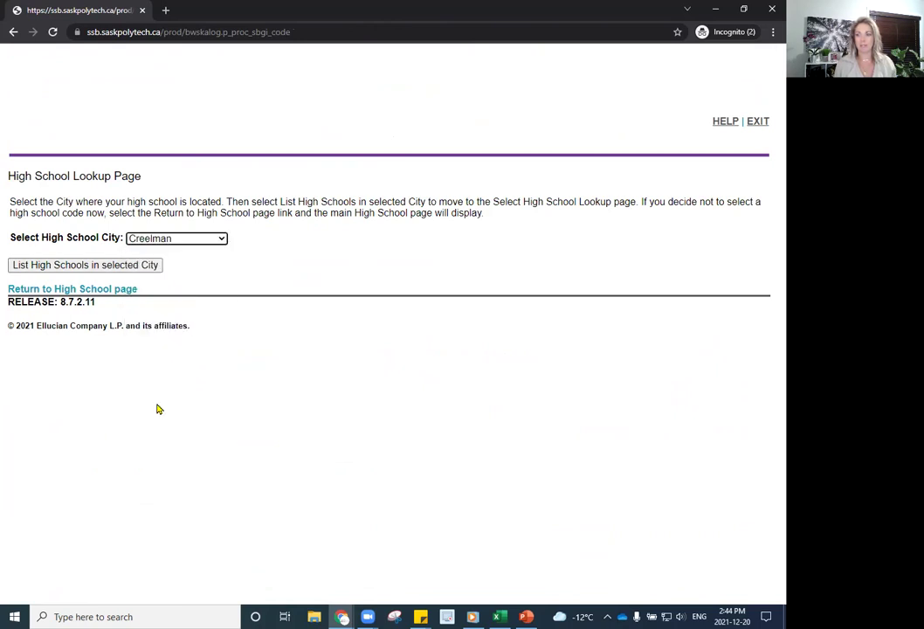
{"action": "left_click", "coordinate": [149, 266]}
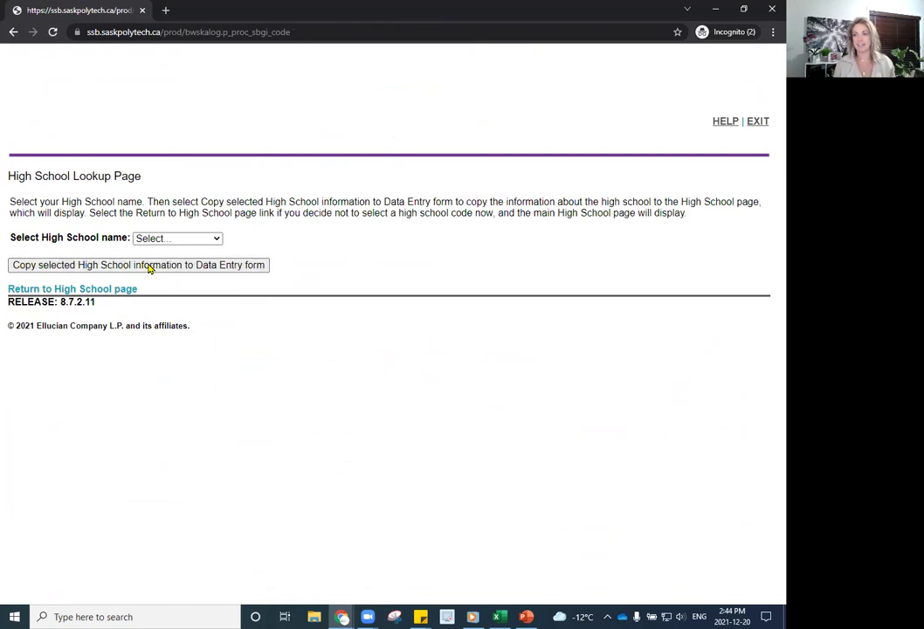
{"action": "left_click", "coordinate": [152, 239]}
{"action": "left_click", "coordinate": [156, 268]}
{"action": "left_click", "coordinate": [153, 238]}
{"action": "left_click", "coordinate": [161, 263]}
{"action": "scroll", "coordinate": [114, 237], "scroll_direction": "down", "scroll_amount": 4}
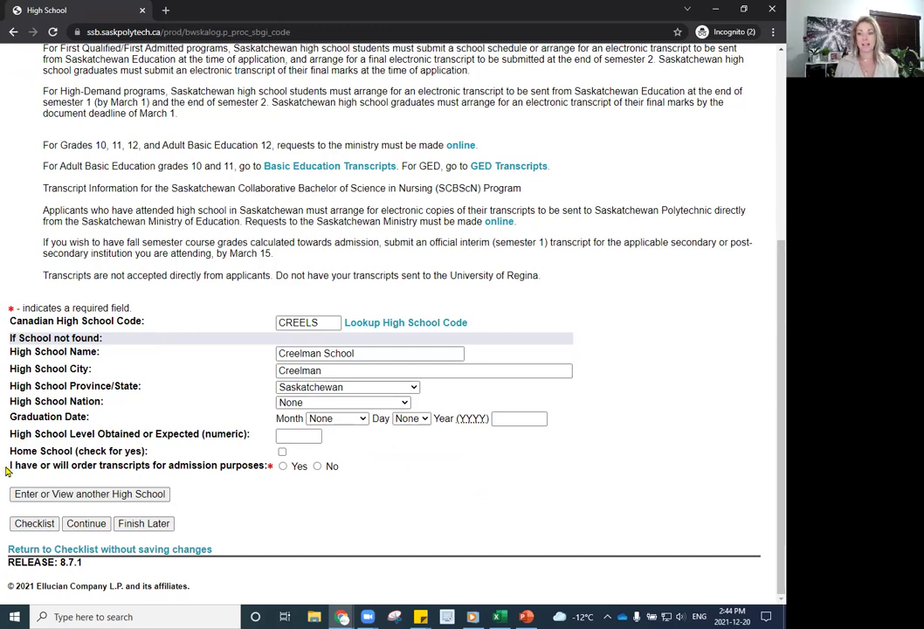
- Highlight the High School form fields, then go back to the Application Checklist
{"action": "left_click_drag", "start_coordinate": [31, 465], "coordinate": [185, 463]}
{"action": "left_click", "coordinate": [236, 475]}
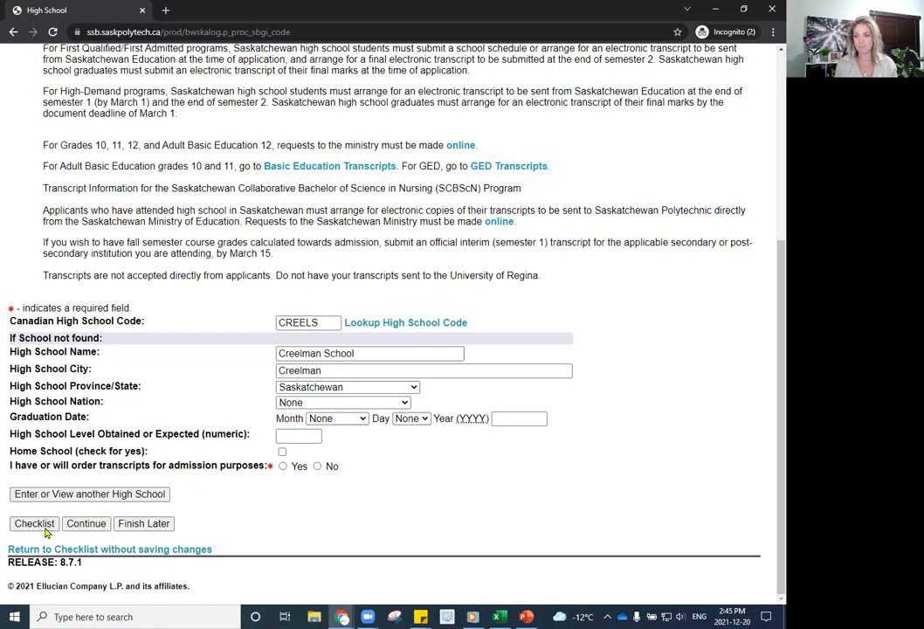
{"action": "left_click", "coordinate": [75, 547]}
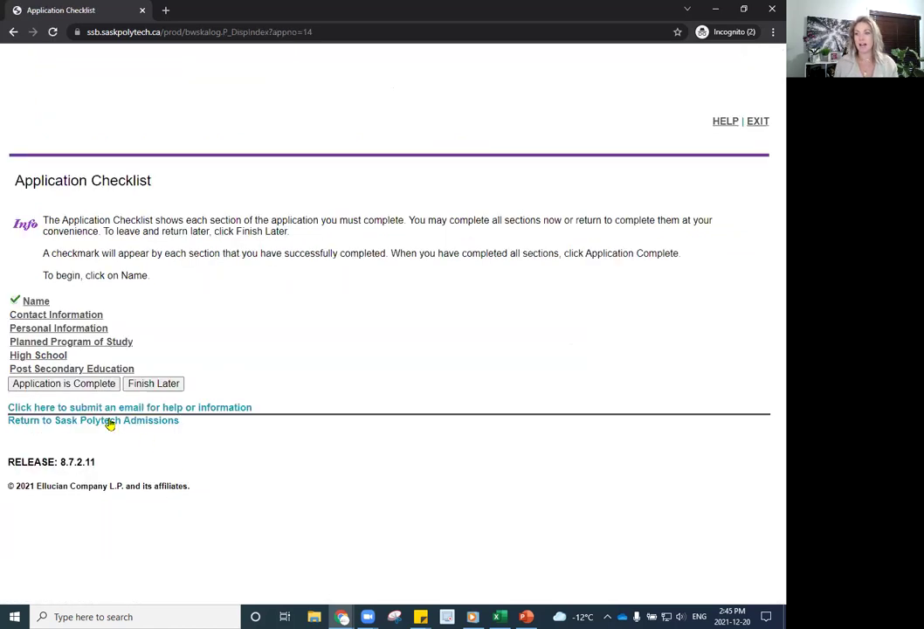
{"action": "left_click", "coordinate": [68, 370]}
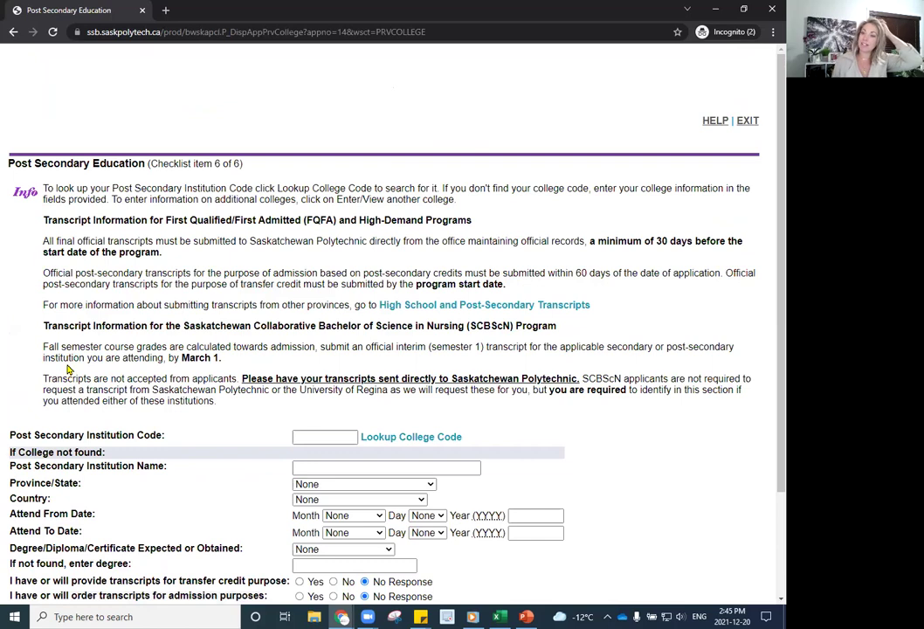
{"action": "scroll", "coordinate": [149, 413], "scroll_direction": "down", "scroll_amount": 1}
{"action": "left_click", "coordinate": [336, 438]}
{"action": "scroll", "coordinate": [331, 314], "scroll_direction": "down", "scroll_amount": 1}
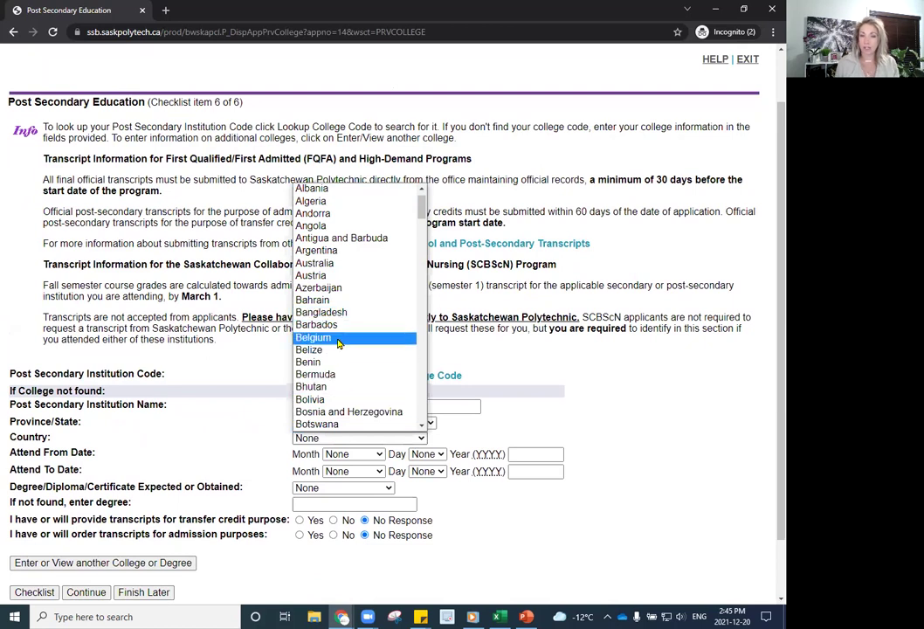
{"action": "left_click", "coordinate": [234, 406]}
{"action": "scroll", "coordinate": [373, 500], "scroll_direction": "down", "scroll_amount": 1}
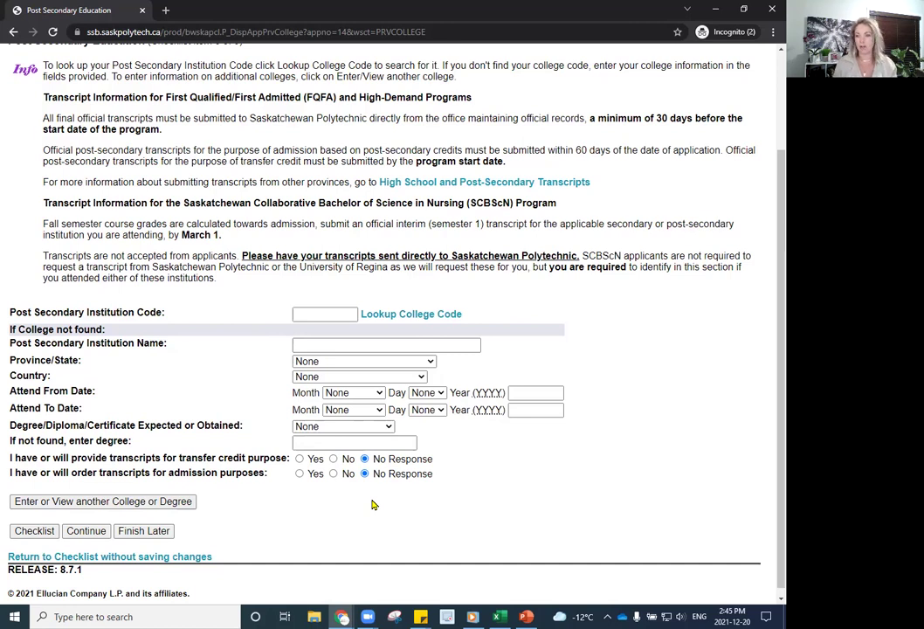
{"action": "left_click", "coordinate": [154, 560]}
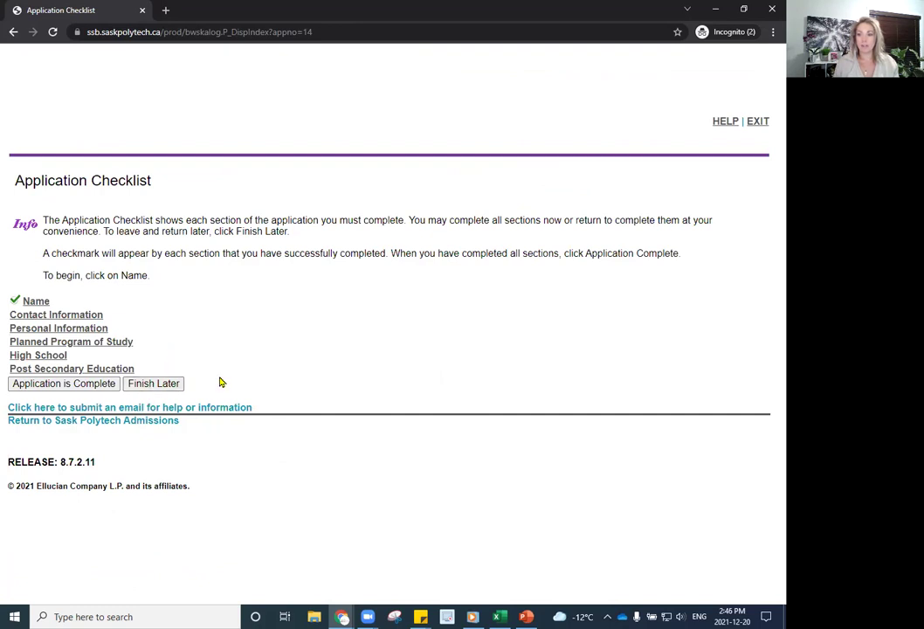
- Try submitting the application as complete, then save it to finish later
{"action": "left_click", "coordinate": [103, 384]}
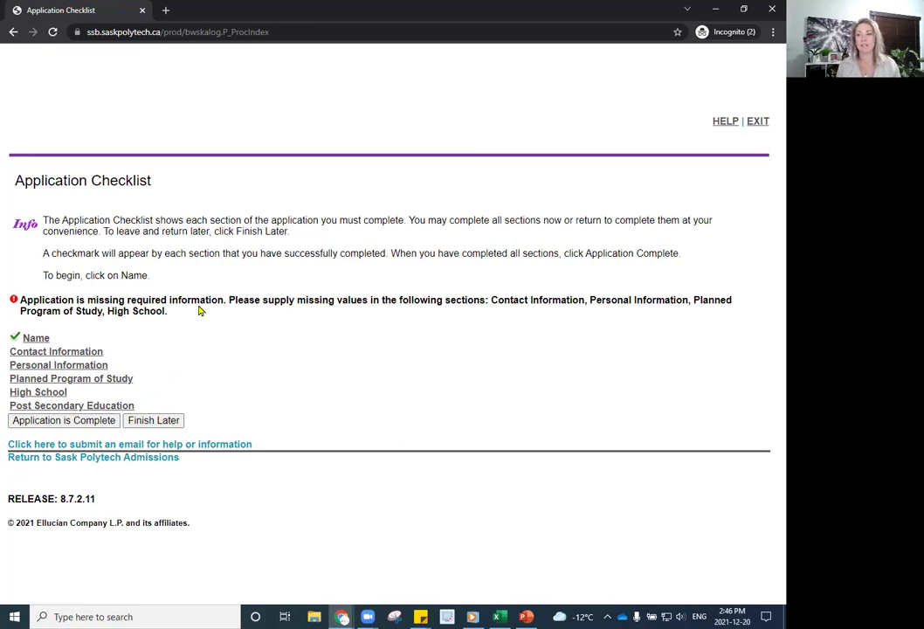
{"action": "left_click", "coordinate": [178, 420]}
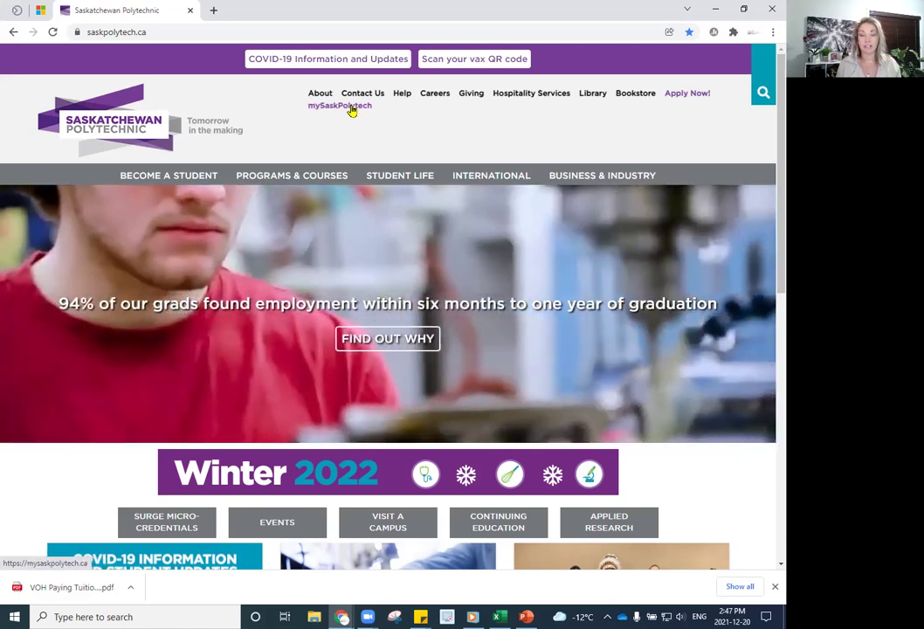
- Open the Application Guide page from the Become a Student menu
{"action": "scroll", "coordinate": [403, 118], "scroll_direction": "down", "scroll_amount": 1}
{"action": "scroll", "coordinate": [403, 119], "scroll_direction": "up", "scroll_amount": 1}
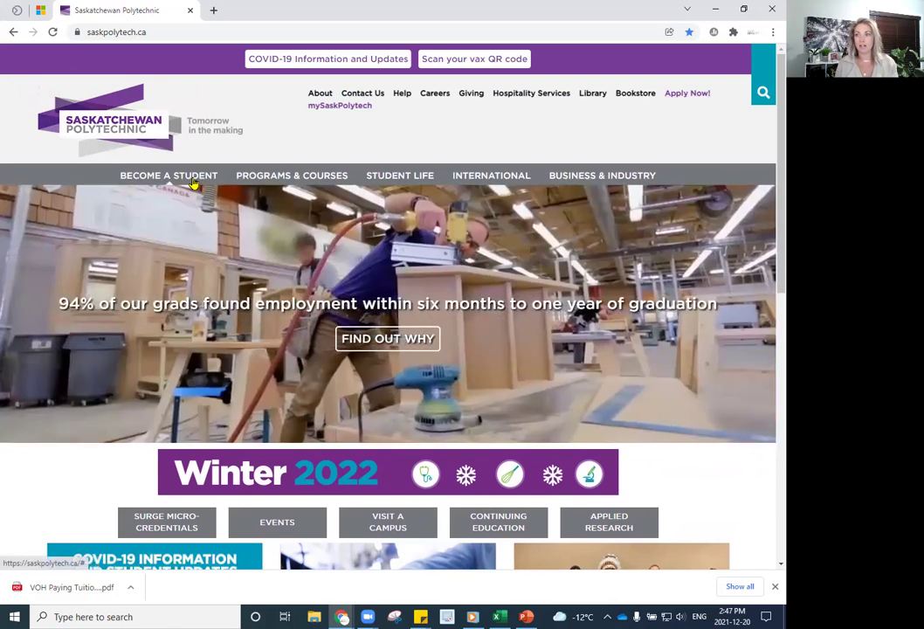
{"action": "mouse_move", "coordinate": [193, 183]}
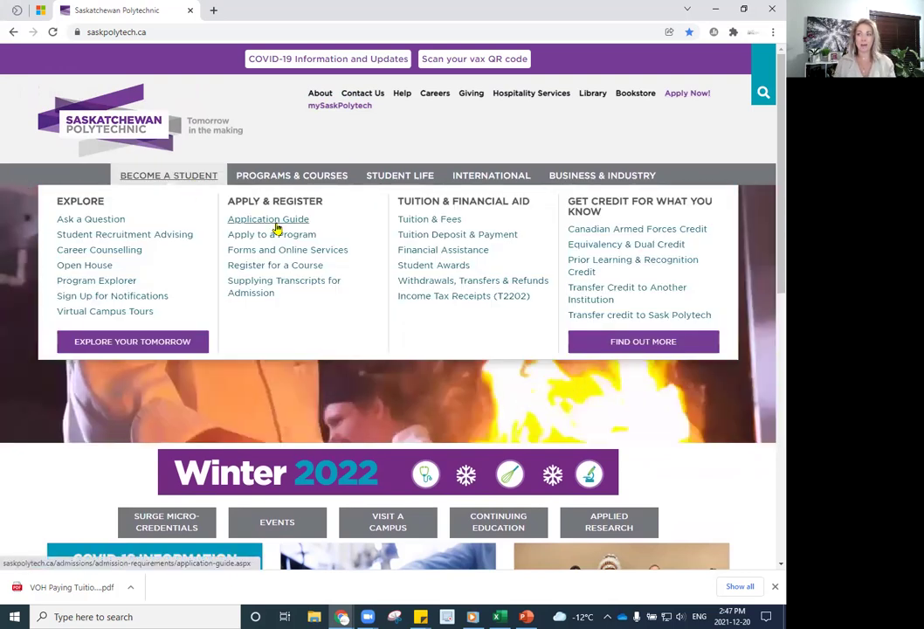
{"action": "left_click", "coordinate": [274, 223]}
- Show Explore program options and Get ready to apply, then expand Document Requirements
{"action": "scroll", "coordinate": [263, 233], "scroll_direction": "down", "scroll_amount": 1}
{"action": "scroll", "coordinate": [263, 234], "scroll_direction": "down", "scroll_amount": 1}
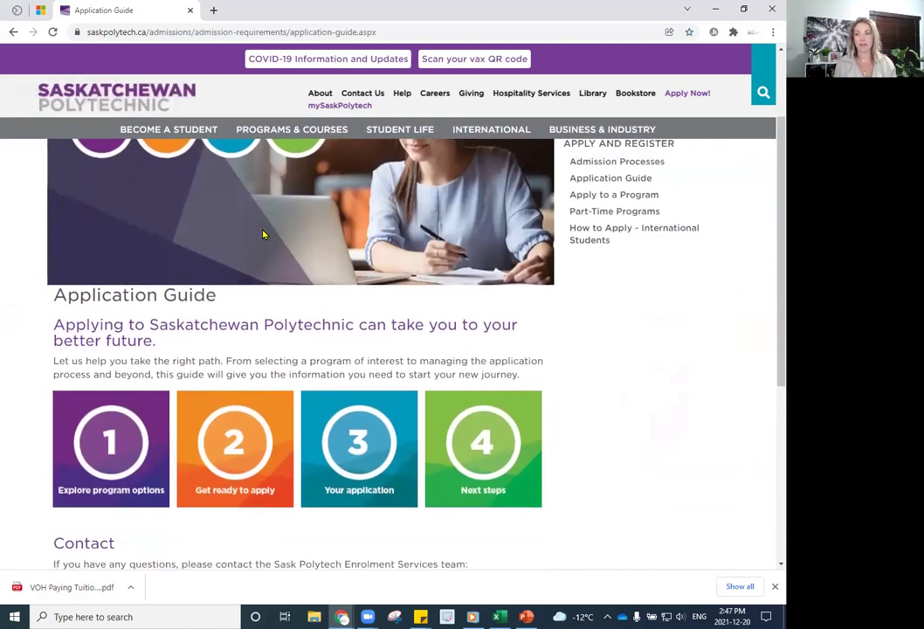
{"action": "scroll", "coordinate": [171, 338], "scroll_direction": "down", "scroll_amount": 1}
{"action": "left_click", "coordinate": [99, 335]}
{"action": "scroll", "coordinate": [98, 341], "scroll_direction": "down", "scroll_amount": 1}
{"action": "left_click", "coordinate": [232, 255]}
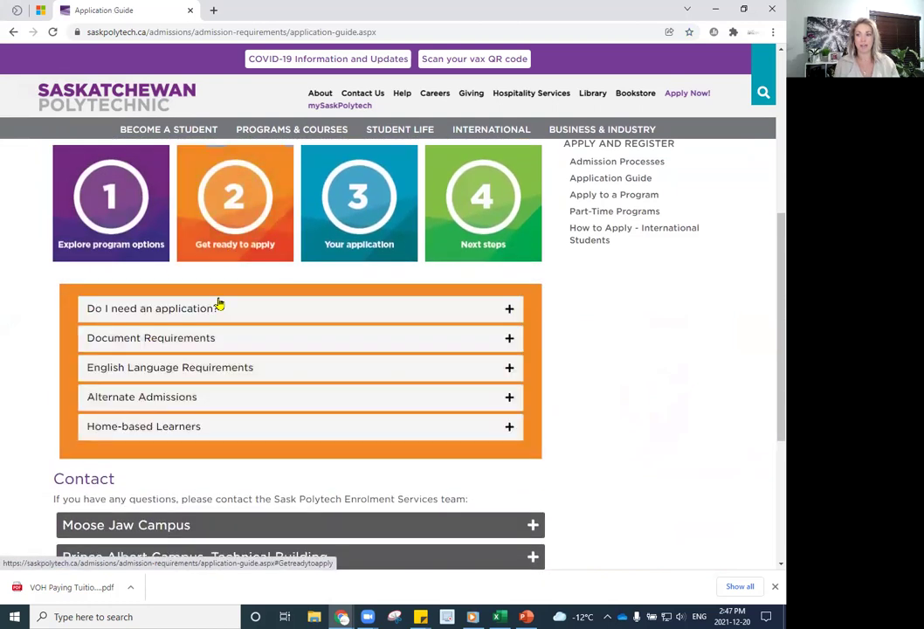
{"action": "left_click", "coordinate": [228, 344]}
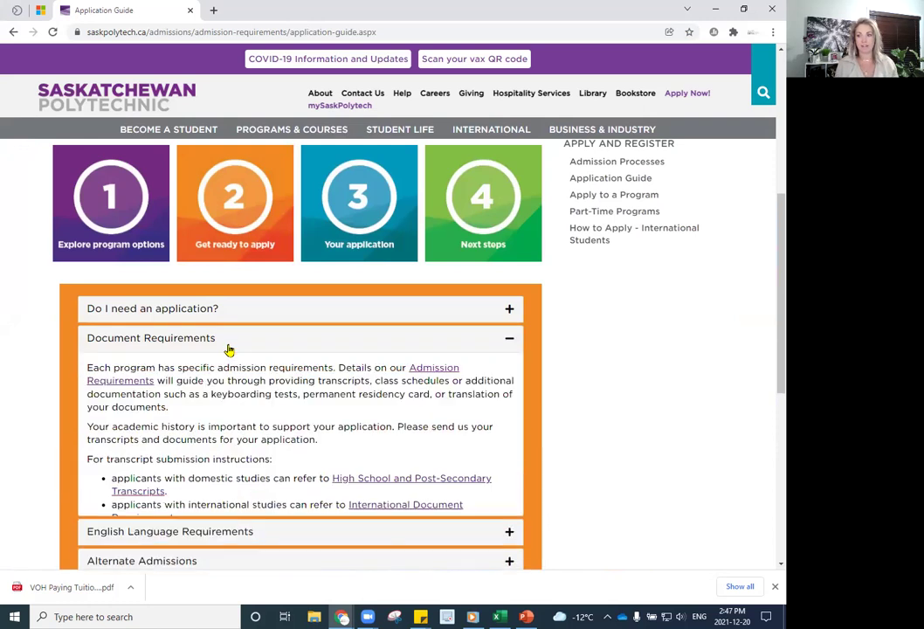
- On the Admission Requirements page, expand English Language Proficiency and Foreign Documentation
{"action": "left_click", "coordinate": [413, 371]}
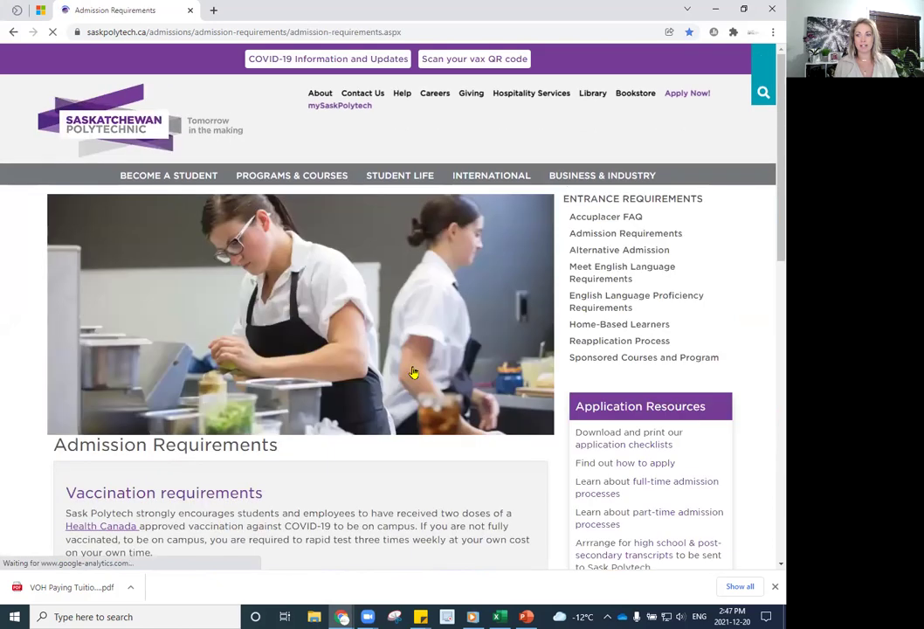
{"action": "scroll", "coordinate": [414, 372], "scroll_direction": "down", "scroll_amount": 5}
{"action": "scroll", "coordinate": [413, 372], "scroll_direction": "down", "scroll_amount": 2}
{"action": "scroll", "coordinate": [413, 372], "scroll_direction": "down", "scroll_amount": 2}
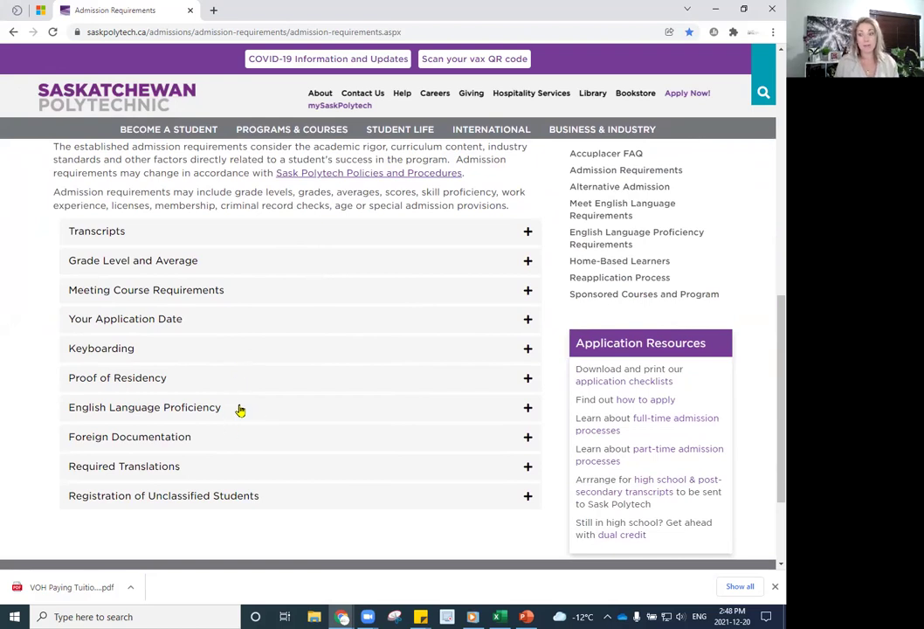
{"action": "scroll", "coordinate": [232, 407], "scroll_direction": "down", "scroll_amount": 1}
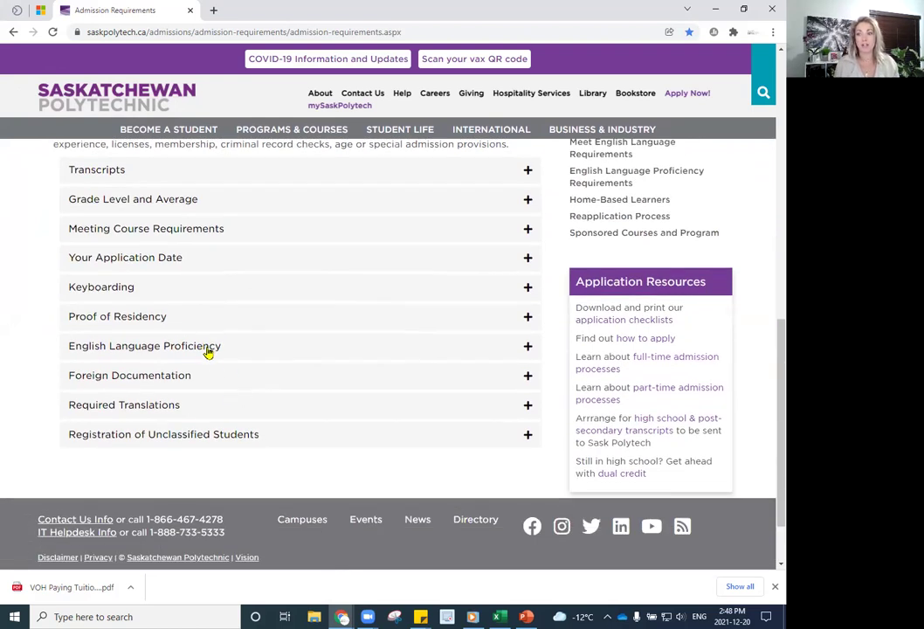
{"action": "left_click", "coordinate": [229, 353]}
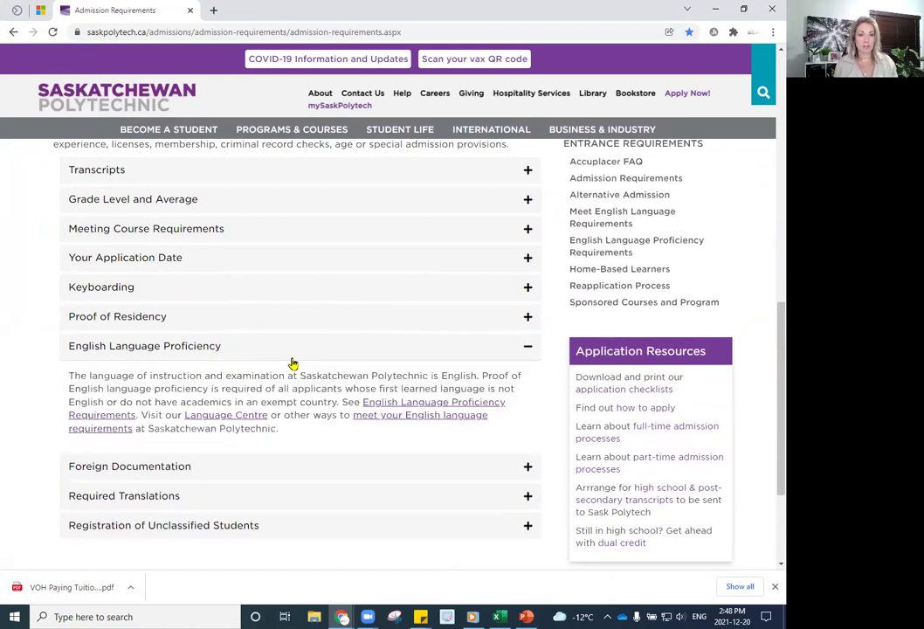
{"action": "left_click", "coordinate": [214, 463]}
- Highlight the scanned-copies sentence and the submission e-mail line in Foreign Documentation
{"action": "scroll", "coordinate": [240, 407], "scroll_direction": "down", "scroll_amount": 2}
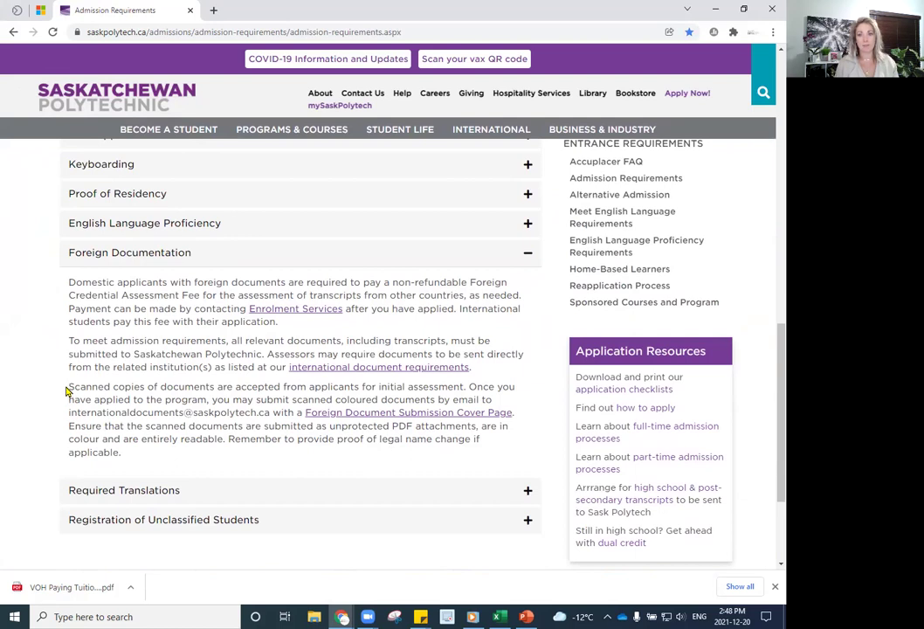
{"action": "left_click_drag", "start_coordinate": [66, 391], "coordinate": [500, 387]}
{"action": "left_click", "coordinate": [491, 393]}
{"action": "left_click_drag", "start_coordinate": [66, 412], "coordinate": [521, 417]}
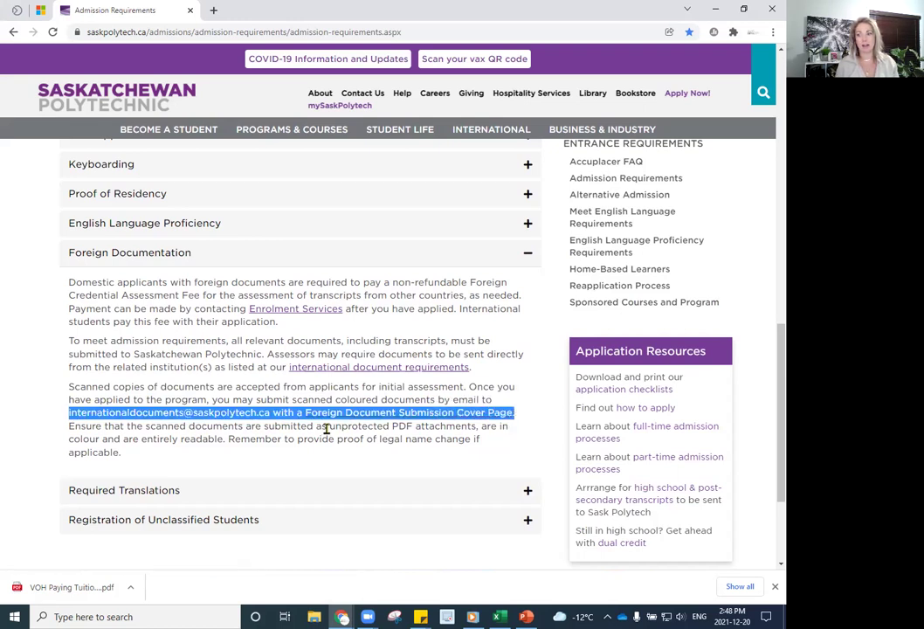
{"action": "left_click", "coordinate": [256, 435]}
- Expand Required Translations, then return to the Application Guide page
{"action": "scroll", "coordinate": [255, 433], "scroll_direction": "down", "scroll_amount": 2}
{"action": "left_click", "coordinate": [247, 370]}
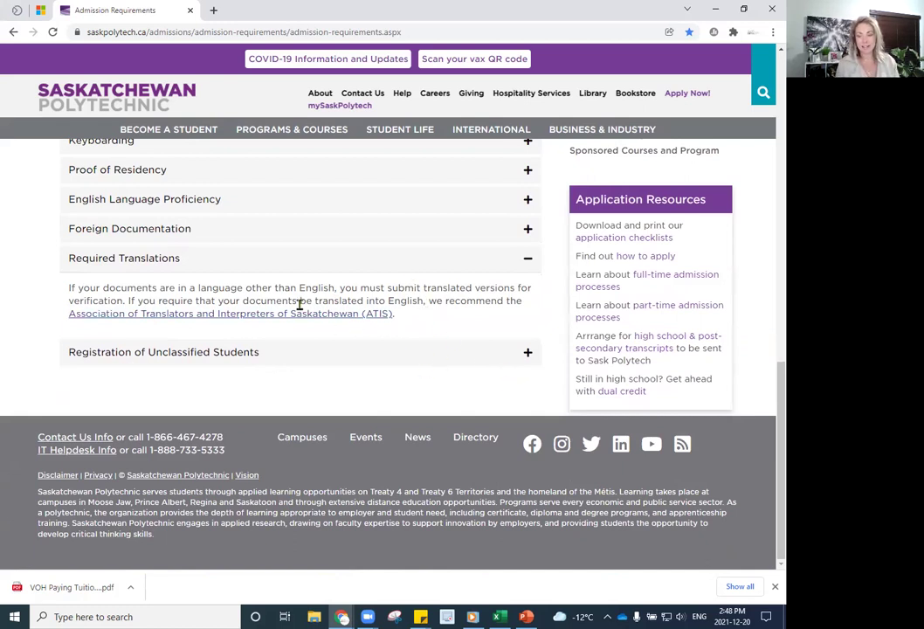
{"action": "scroll", "coordinate": [289, 299], "scroll_direction": "up", "scroll_amount": 2}
{"action": "scroll", "coordinate": [250, 290], "scroll_direction": "up", "scroll_amount": 10}
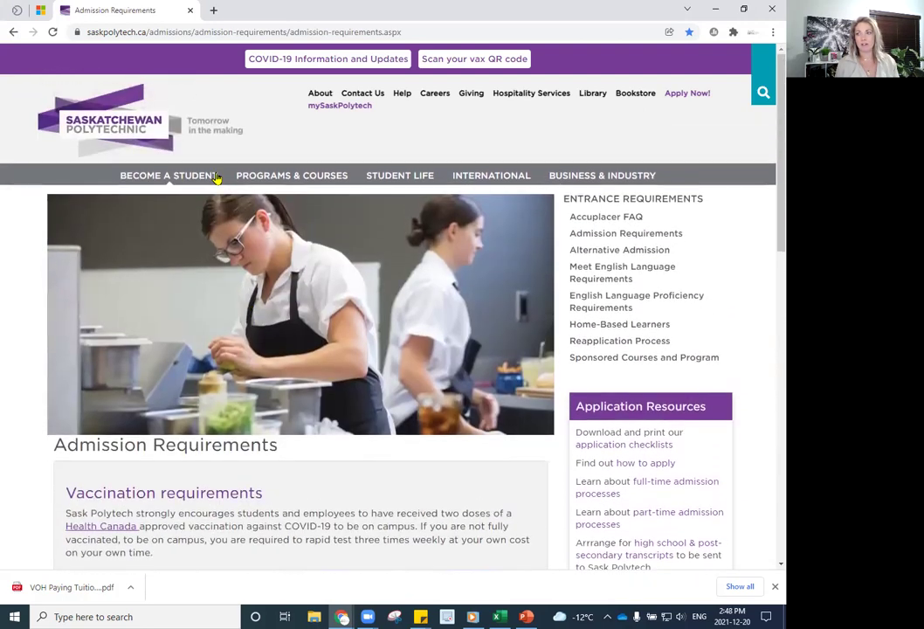
{"action": "mouse_move", "coordinate": [216, 178]}
{"action": "left_click", "coordinate": [295, 216]}
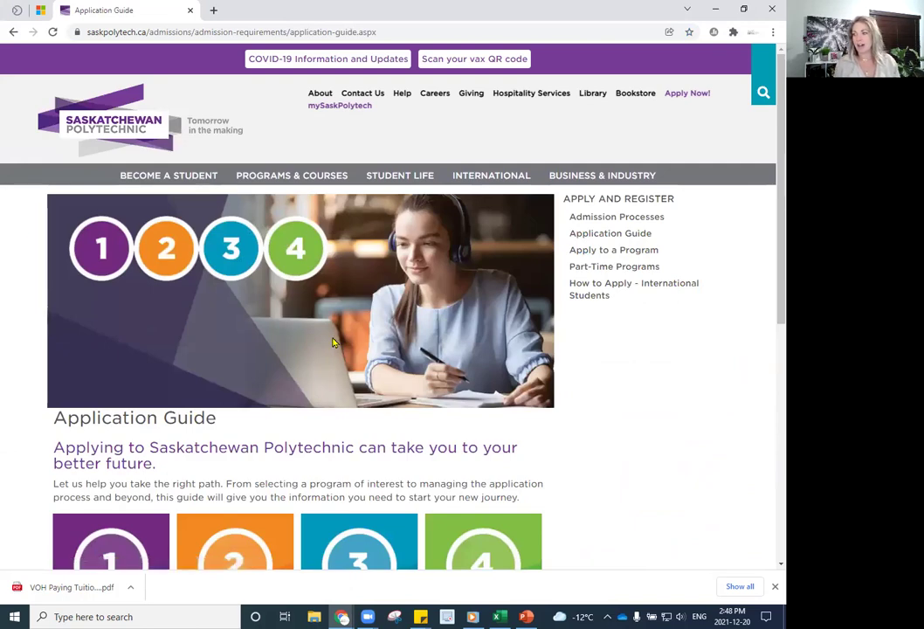
- Expand the Moose Jaw, Prince Albert, Regina and Saskatoon campus contact details
{"action": "scroll", "coordinate": [301, 300], "scroll_direction": "down", "scroll_amount": 4}
{"action": "scroll", "coordinate": [301, 300], "scroll_direction": "down", "scroll_amount": 1}
{"action": "left_click", "coordinate": [186, 253]}
{"action": "left_click", "coordinate": [206, 353]}
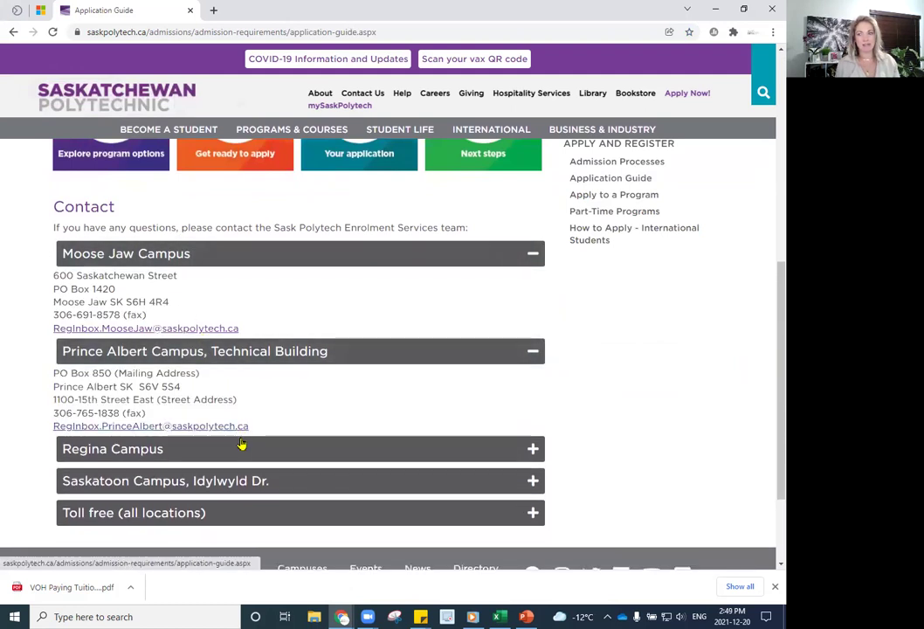
{"action": "left_click", "coordinate": [241, 447]}
{"action": "scroll", "coordinate": [246, 489], "scroll_direction": "down", "scroll_amount": 1}
{"action": "left_click", "coordinate": [248, 476]}
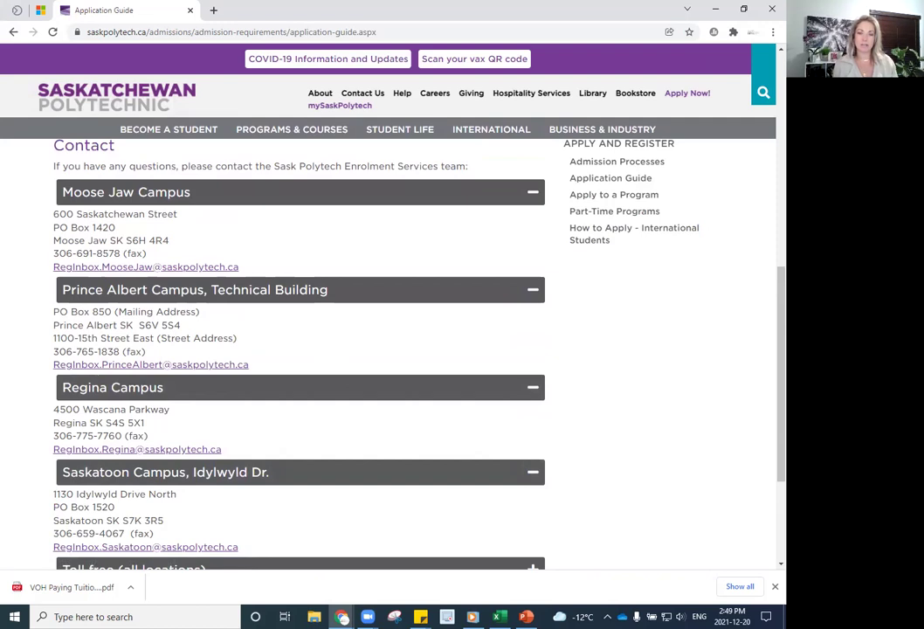
{"action": "scroll", "coordinate": [269, 295], "scroll_direction": "down", "scroll_amount": 1}
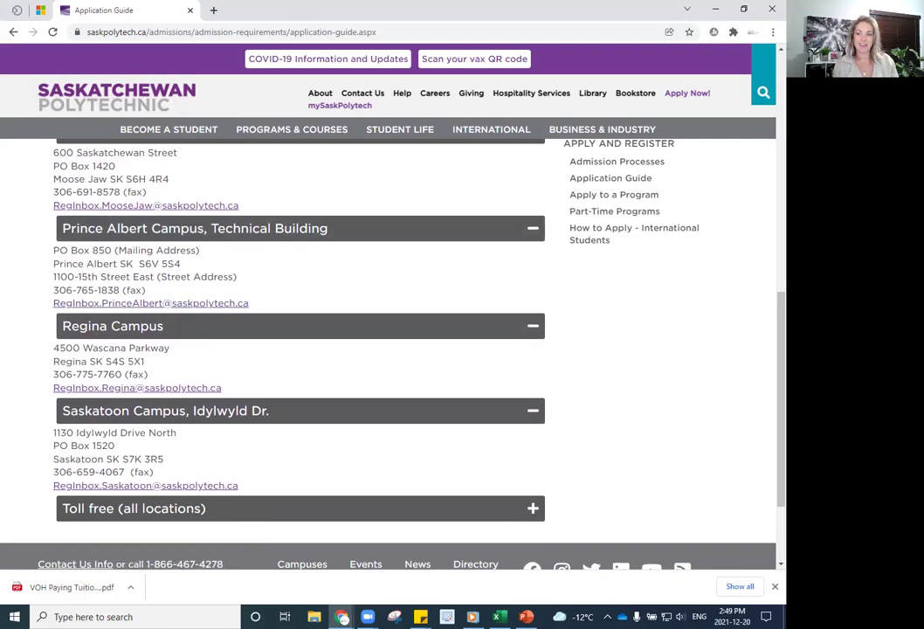
{"action": "scroll", "coordinate": [210, 338], "scroll_direction": "up", "scroll_amount": 10}
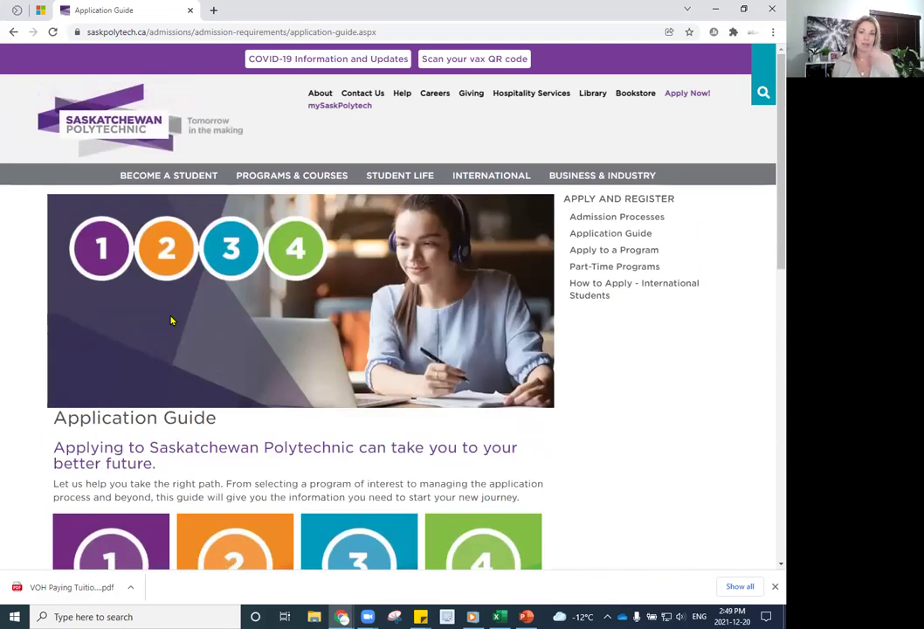